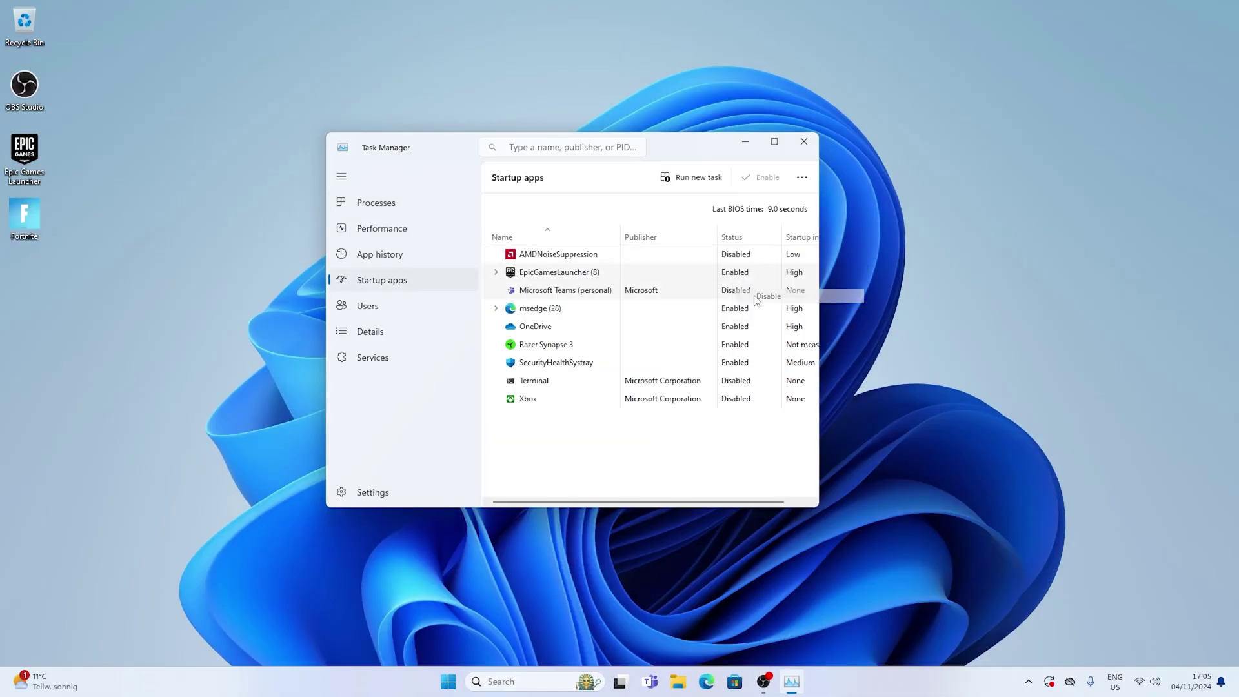
# Step: Tick the minimal recommended tweaks and apply only the recommended privacy settings
pyautogui.rightClick(759, 342)
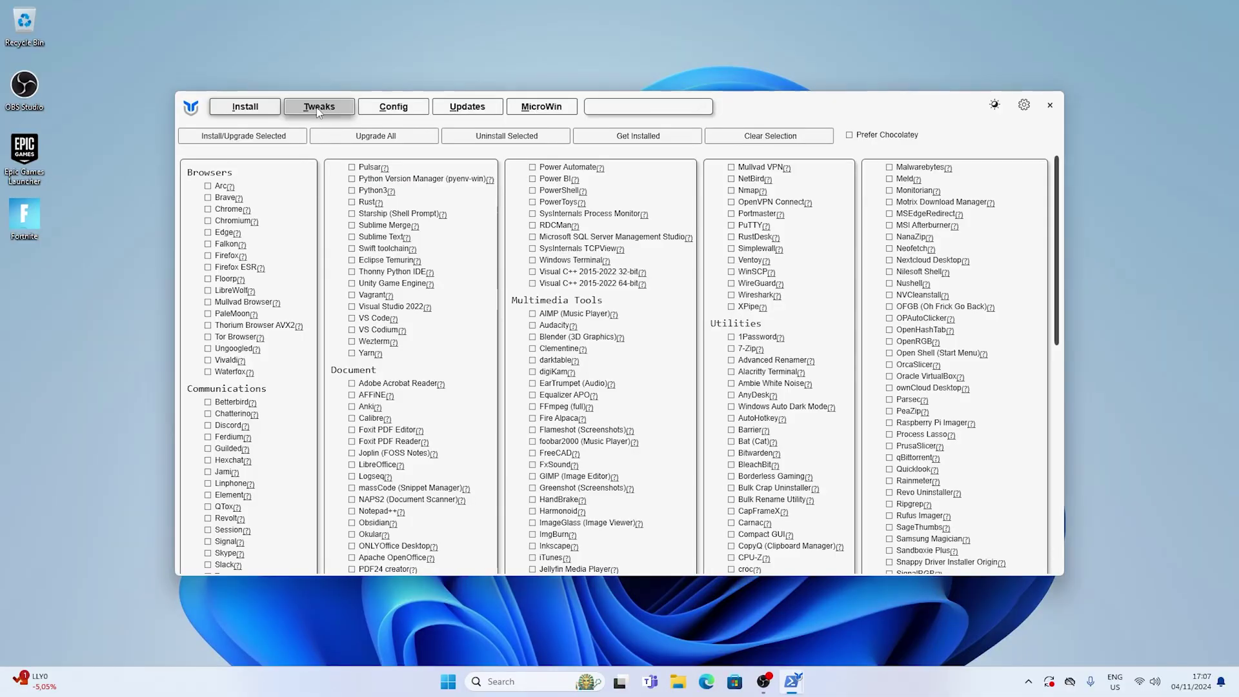
pyautogui.click(318, 108)
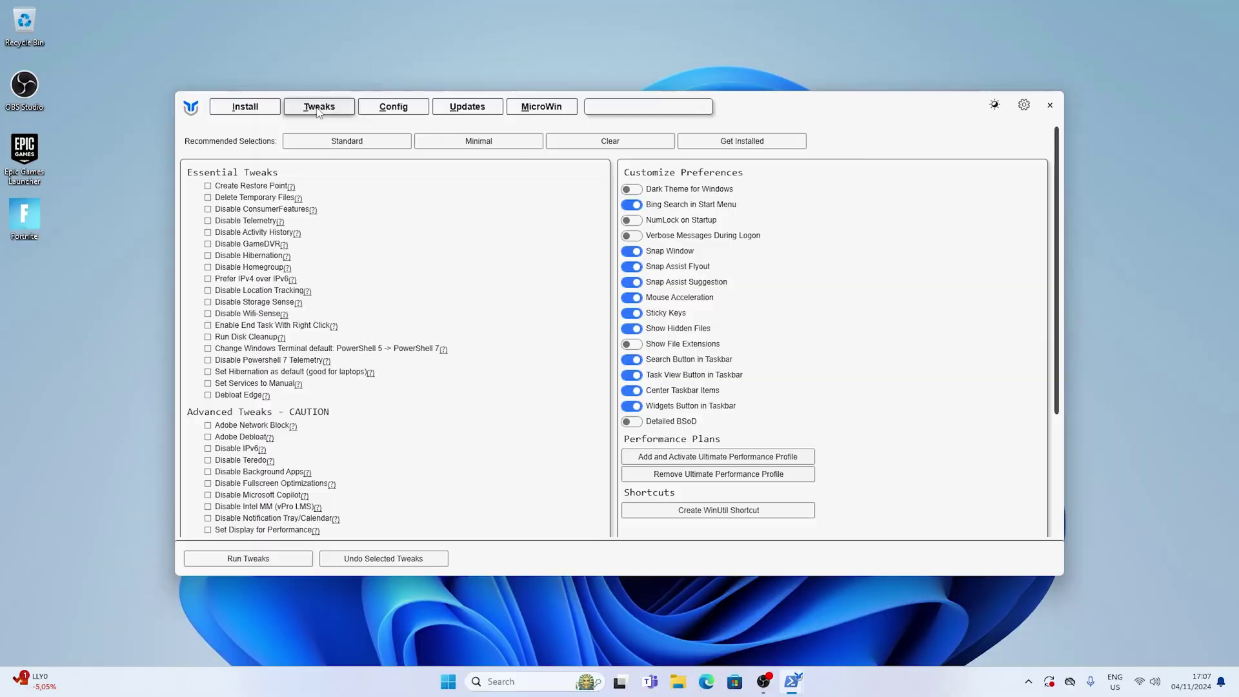
pyautogui.click(479, 141)
pyautogui.scroll(-5, 400, 303)
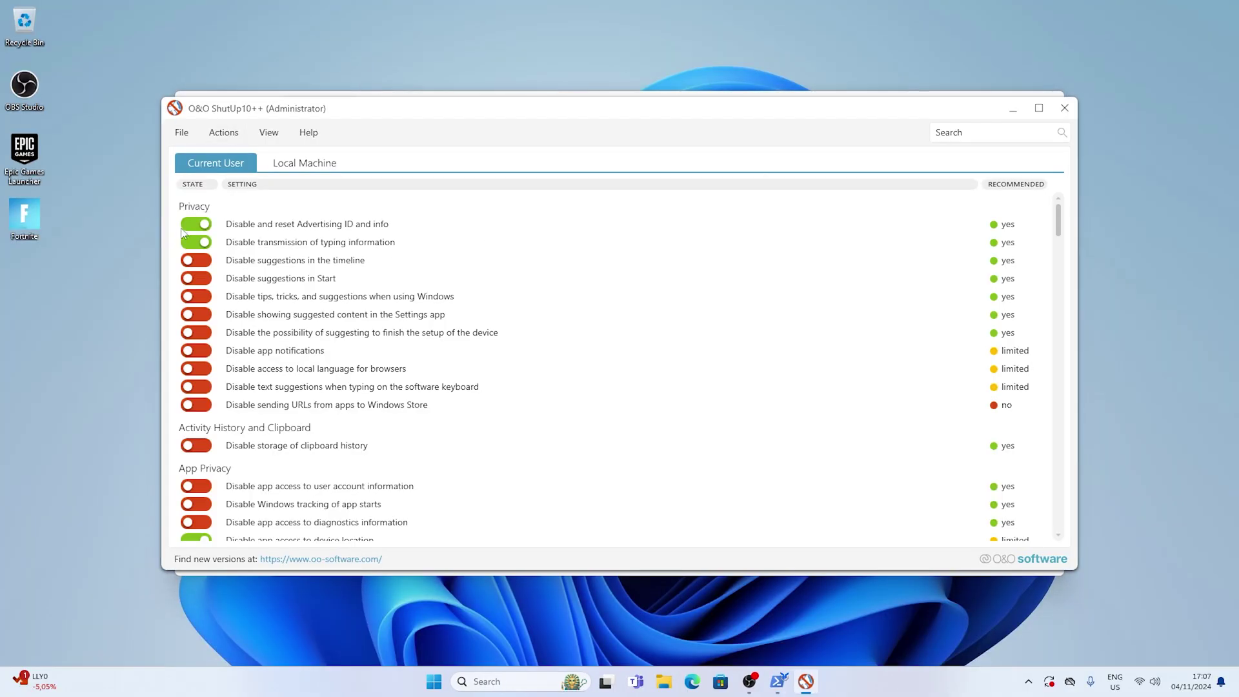
pyautogui.click(223, 132)
pyautogui.click(290, 157)
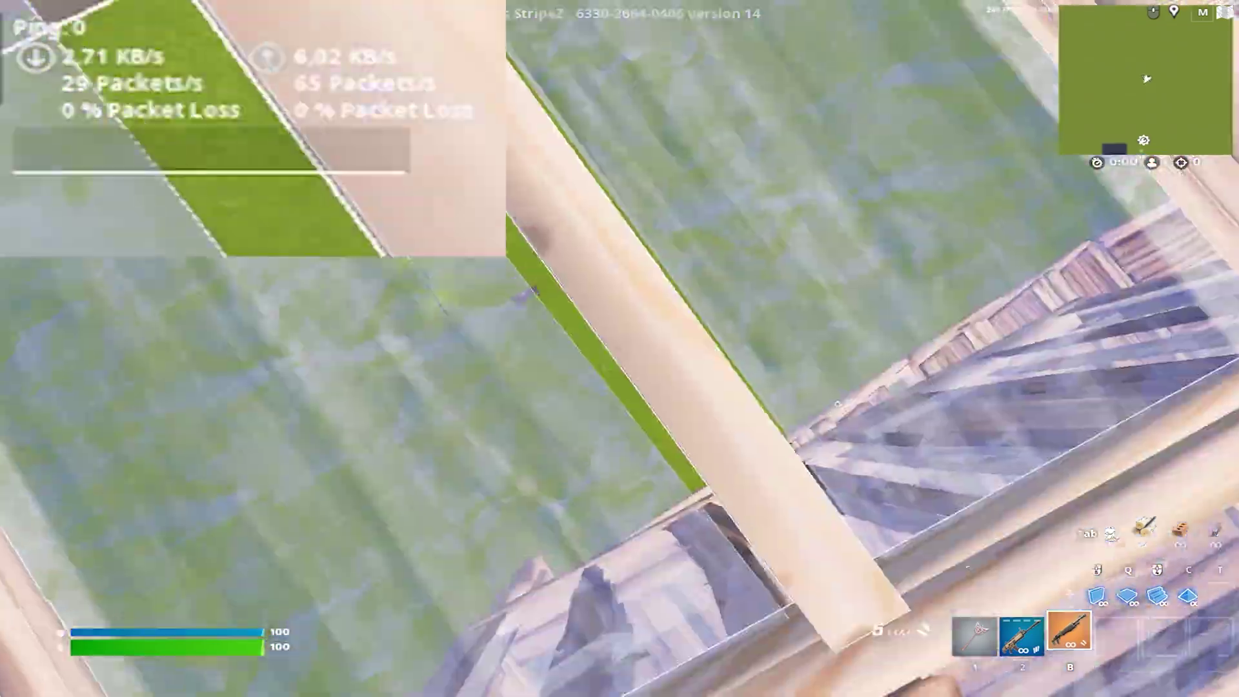
pyautogui.press('e')
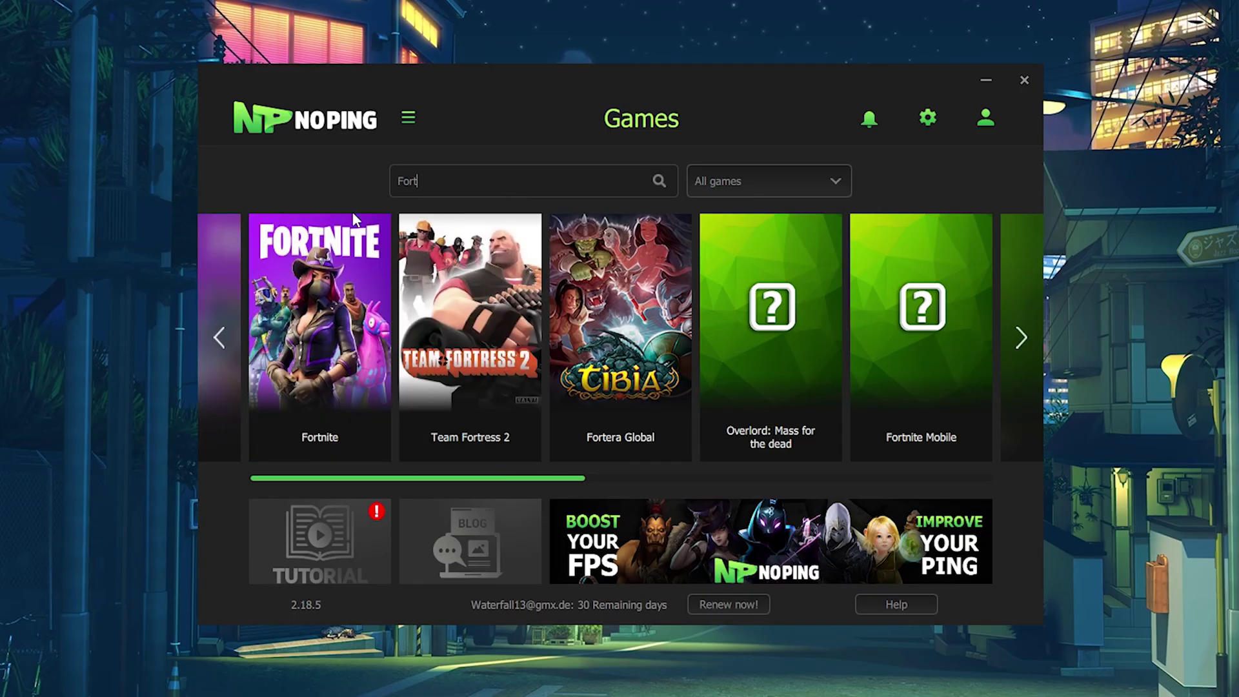
pyautogui.moveTo(326, 272)
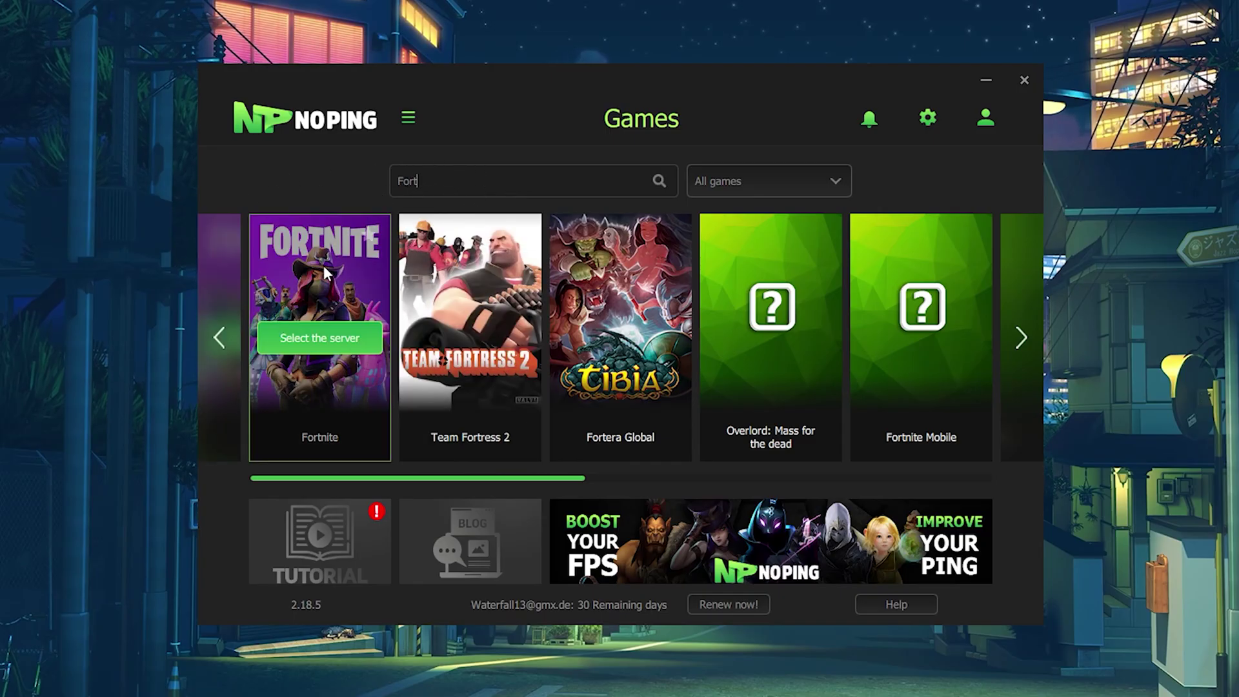
pyautogui.click(320, 354)
pyautogui.scroll(-5, 800, 336)
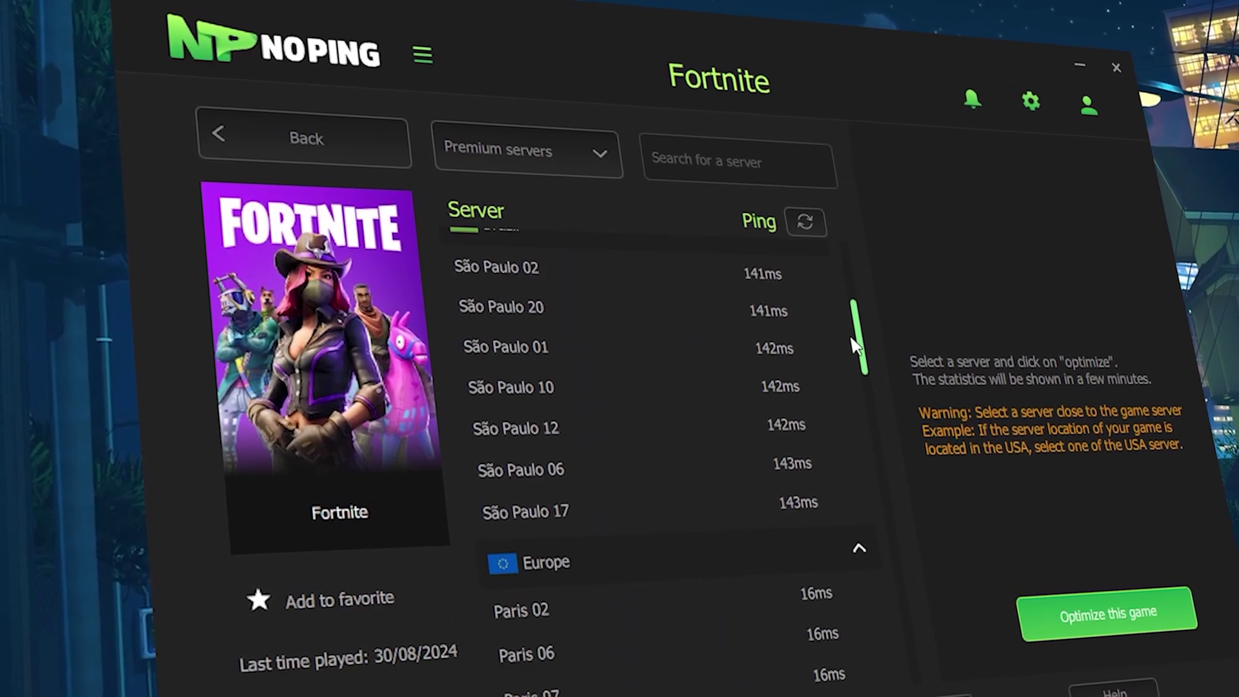
pyautogui.moveTo(853, 345); pyautogui.dragTo(852, 382)
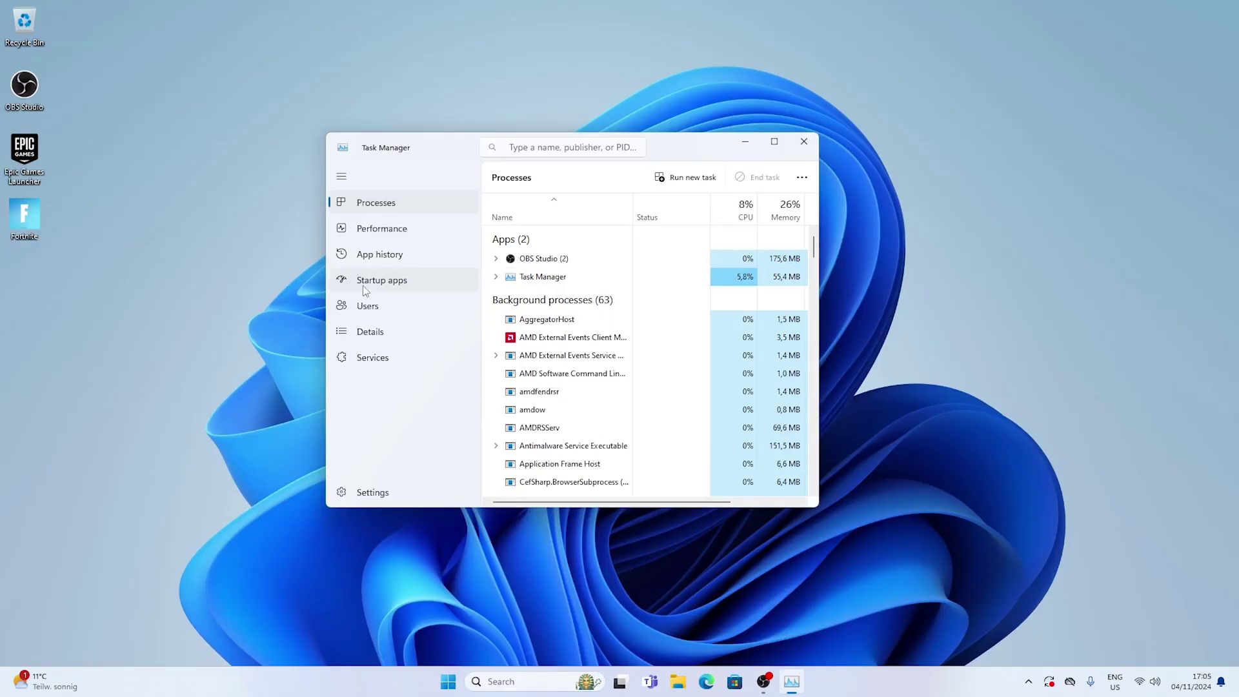
# Step: In Startup apps, disable AMDNoiseSuppression, EpicGamesLauncher, msedge, OneDrive and Razer Synapse 3
pyautogui.click(363, 287)
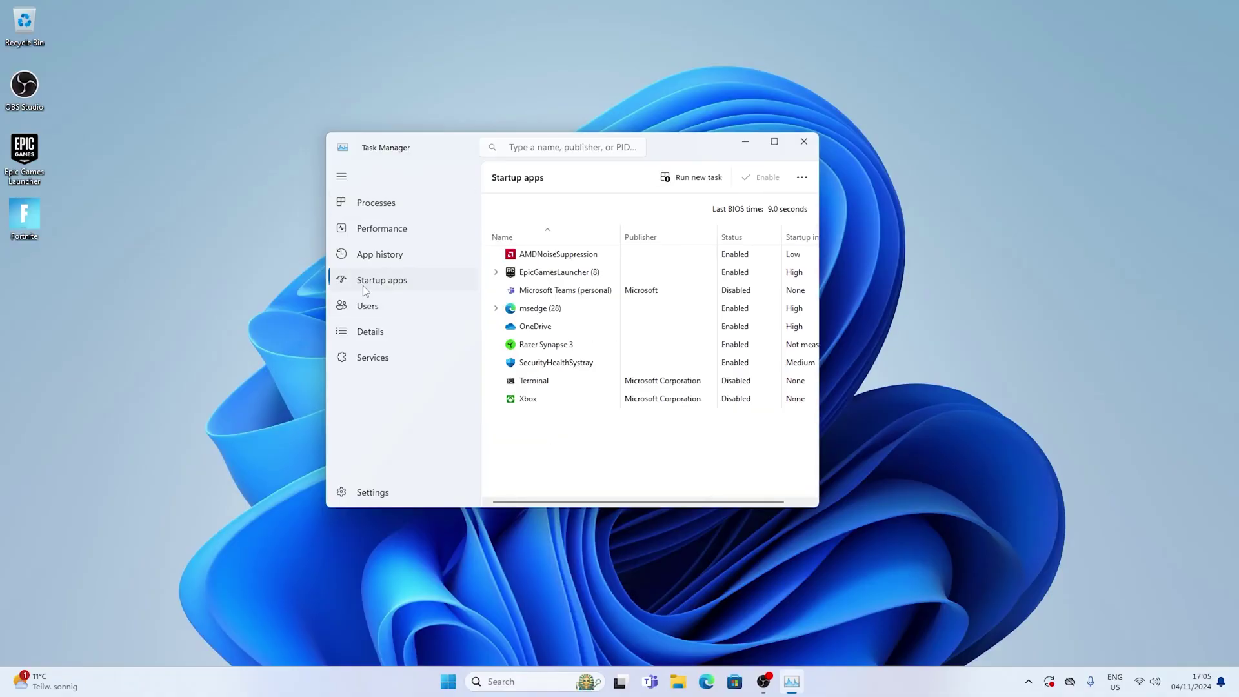
pyautogui.rightClick(737, 257)
pyautogui.click(769, 263)
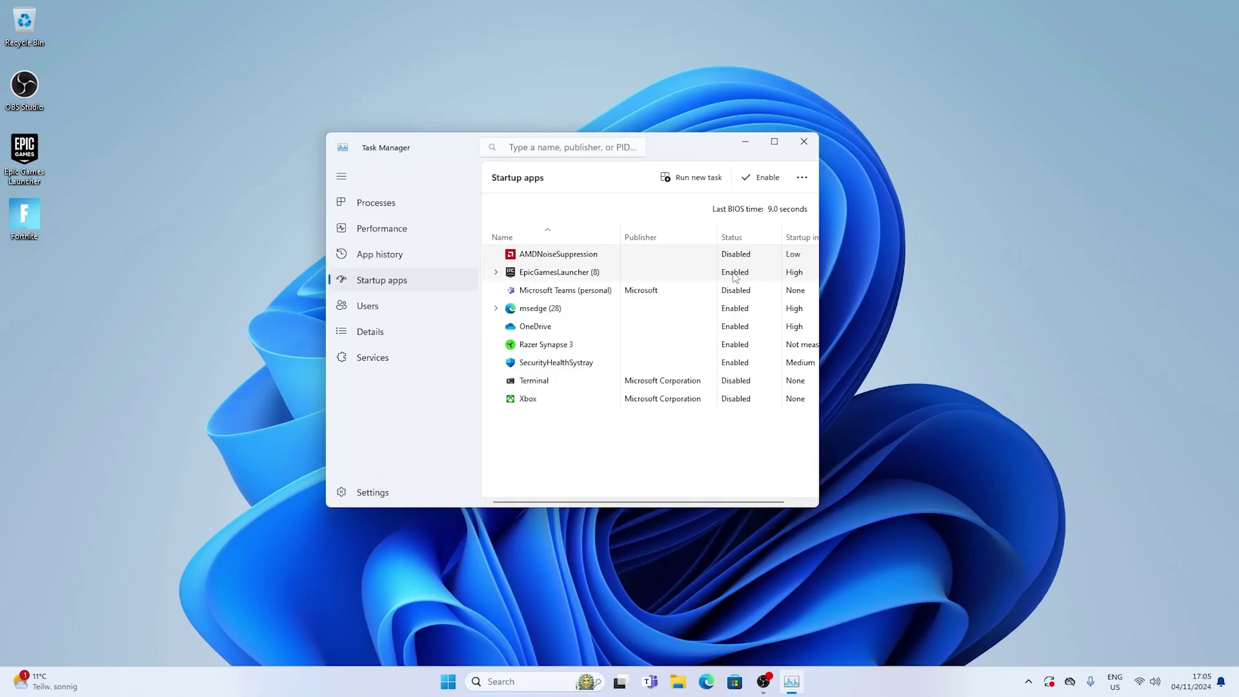
pyautogui.rightClick(747, 278)
pyautogui.click(768, 297)
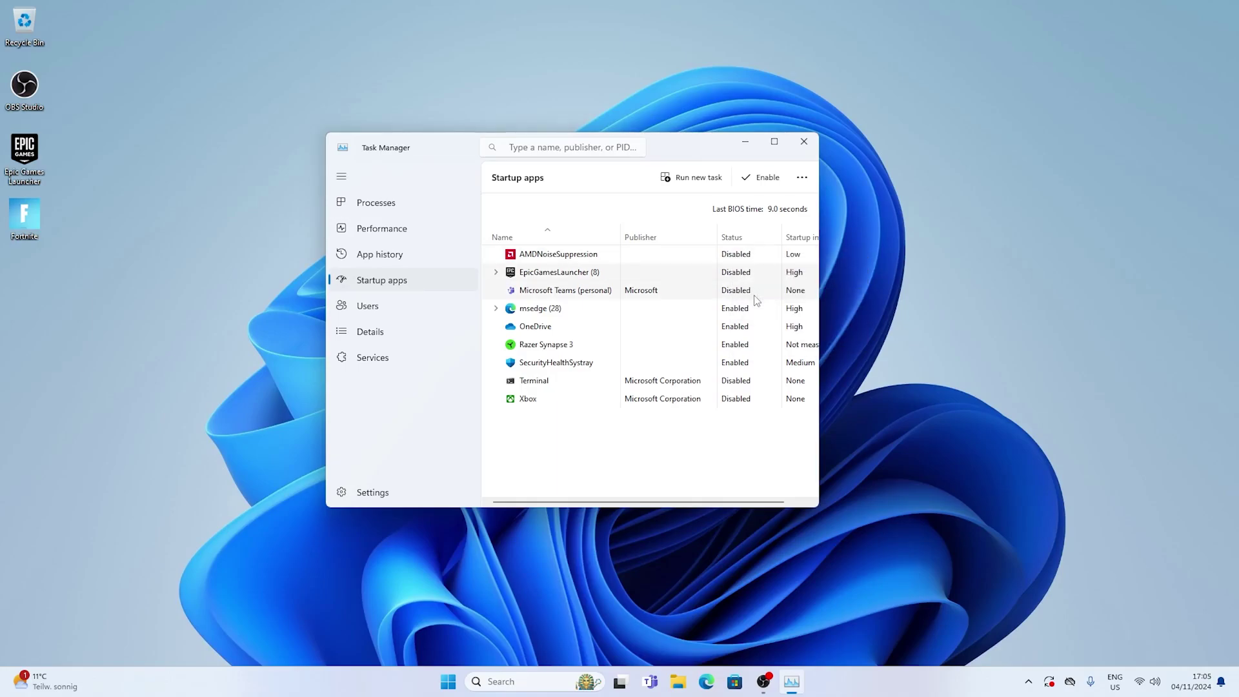
pyautogui.rightClick(726, 309)
pyautogui.click(752, 331)
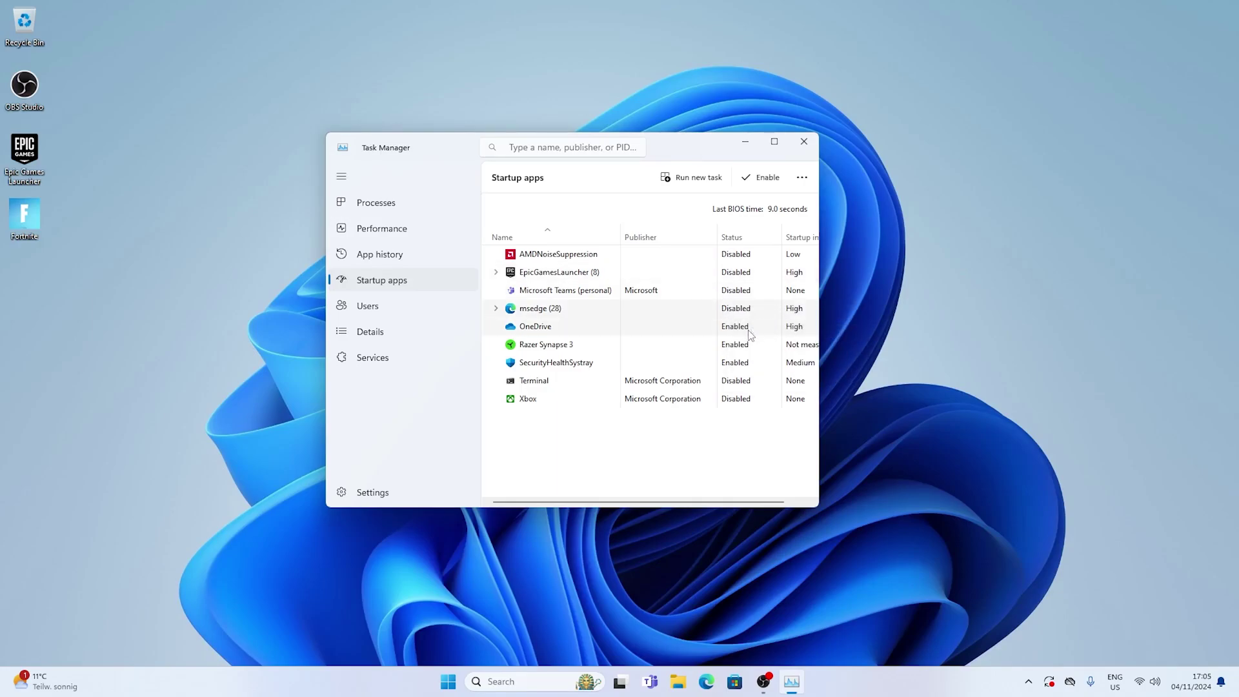
pyautogui.rightClick(748, 332)
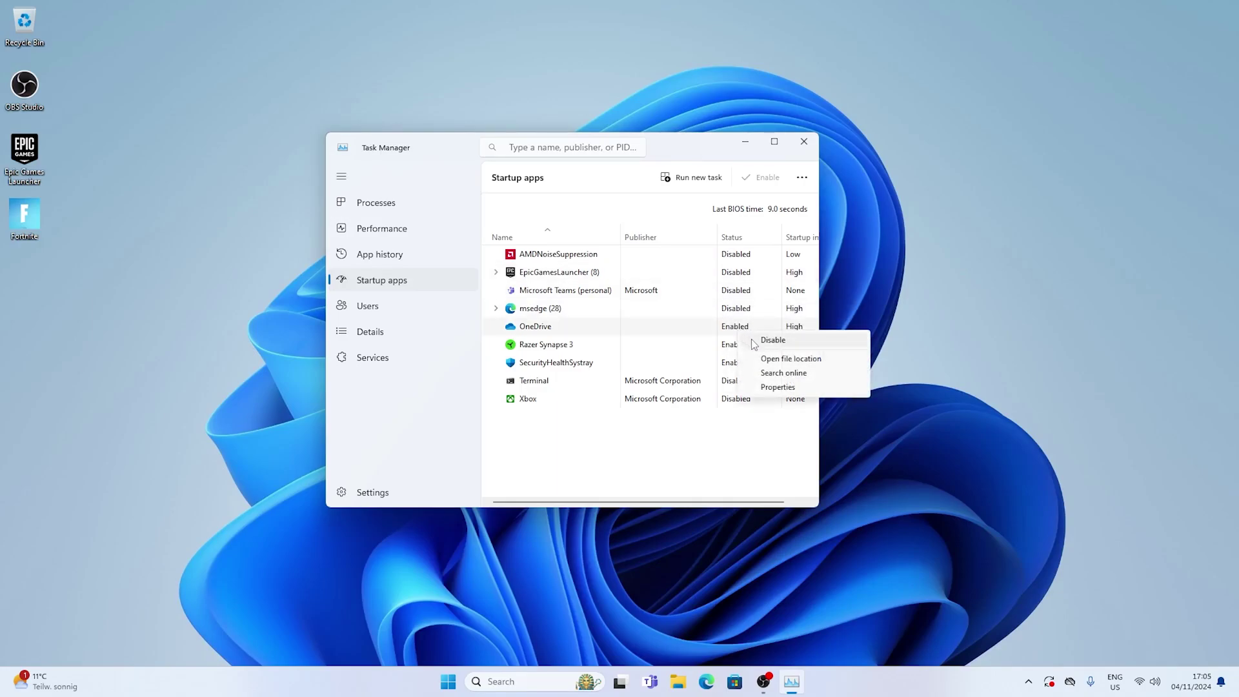
pyautogui.click(753, 340)
pyautogui.rightClick(744, 348)
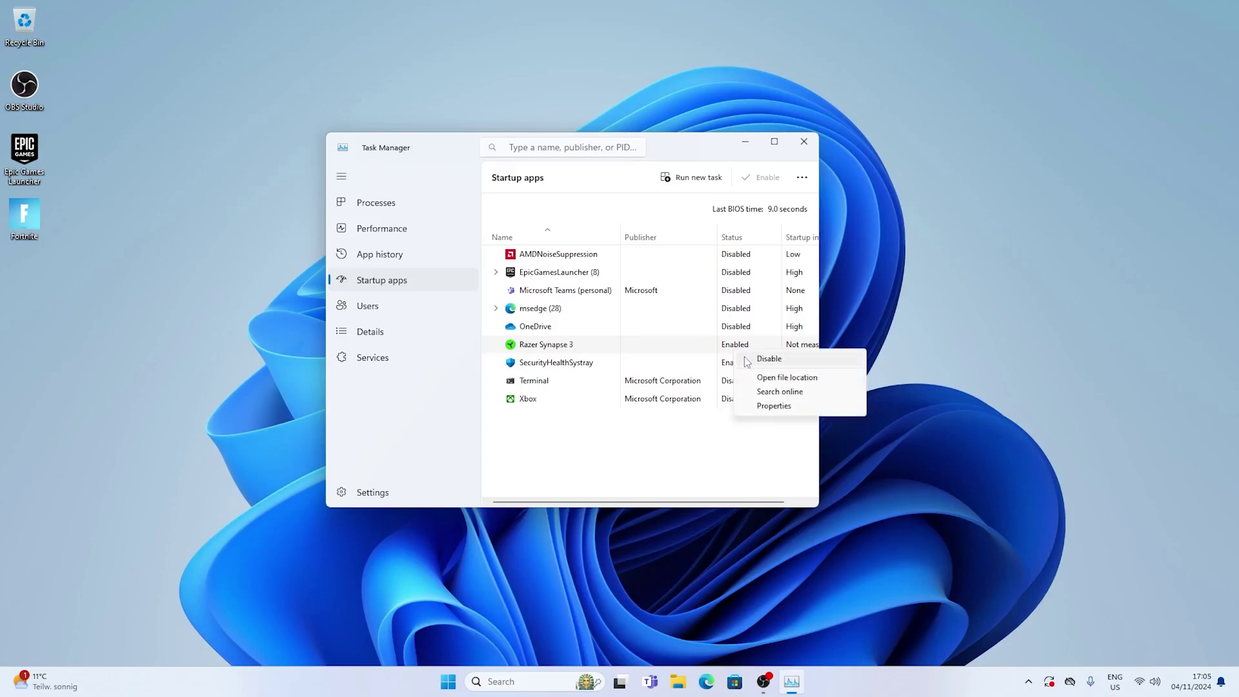
pyautogui.click(747, 360)
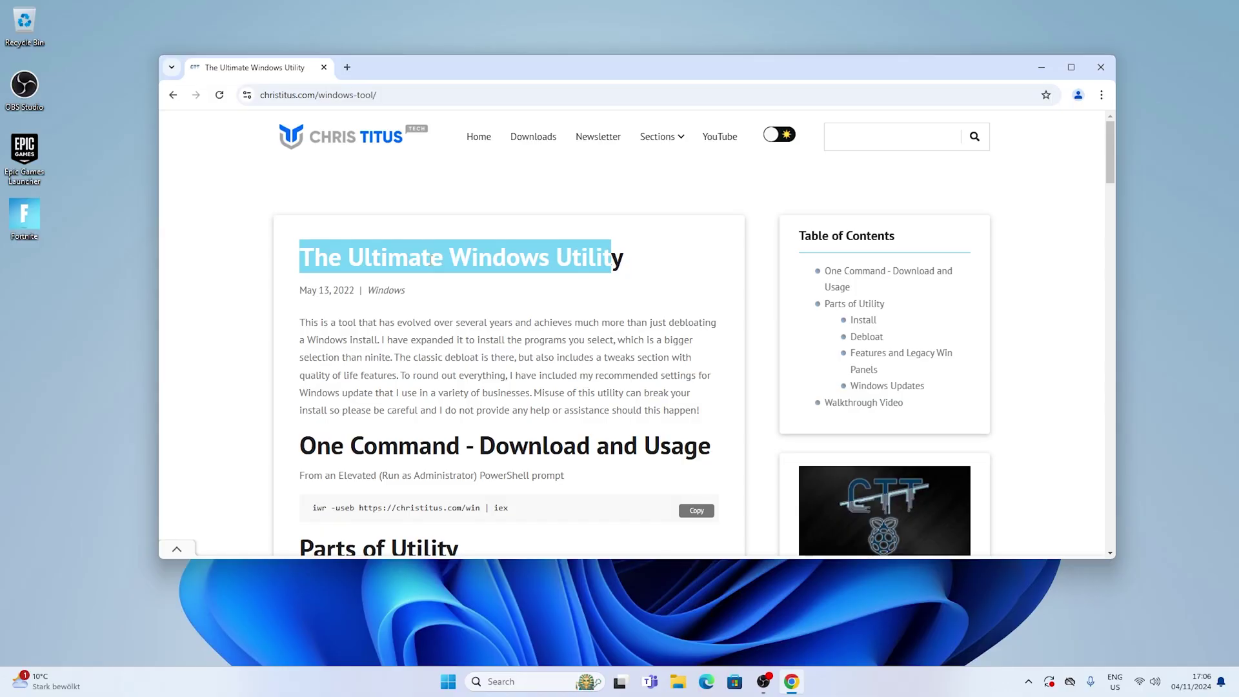
# Step: Select and deselect the 'The Ultimate Windows Utility' title, then scroll down the page
pyautogui.moveTo(298, 258); pyautogui.dragTo(625, 262)
pyautogui.click(631, 266)
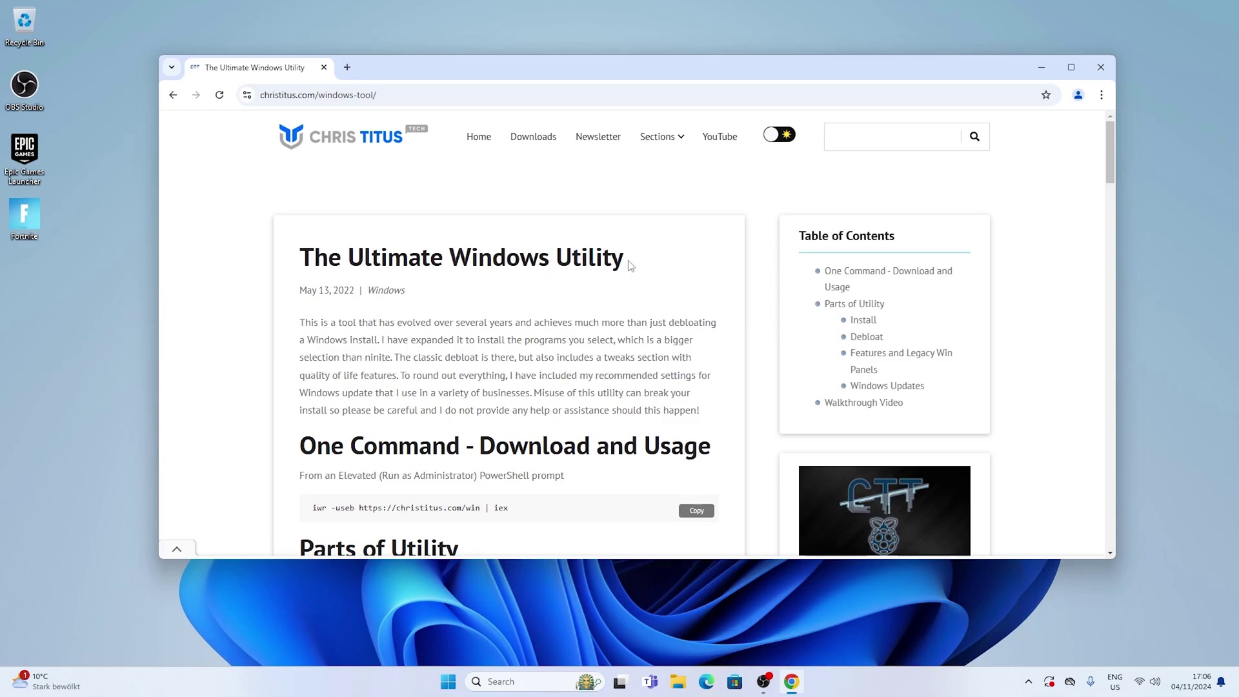
pyautogui.scroll(-2, 631, 264)
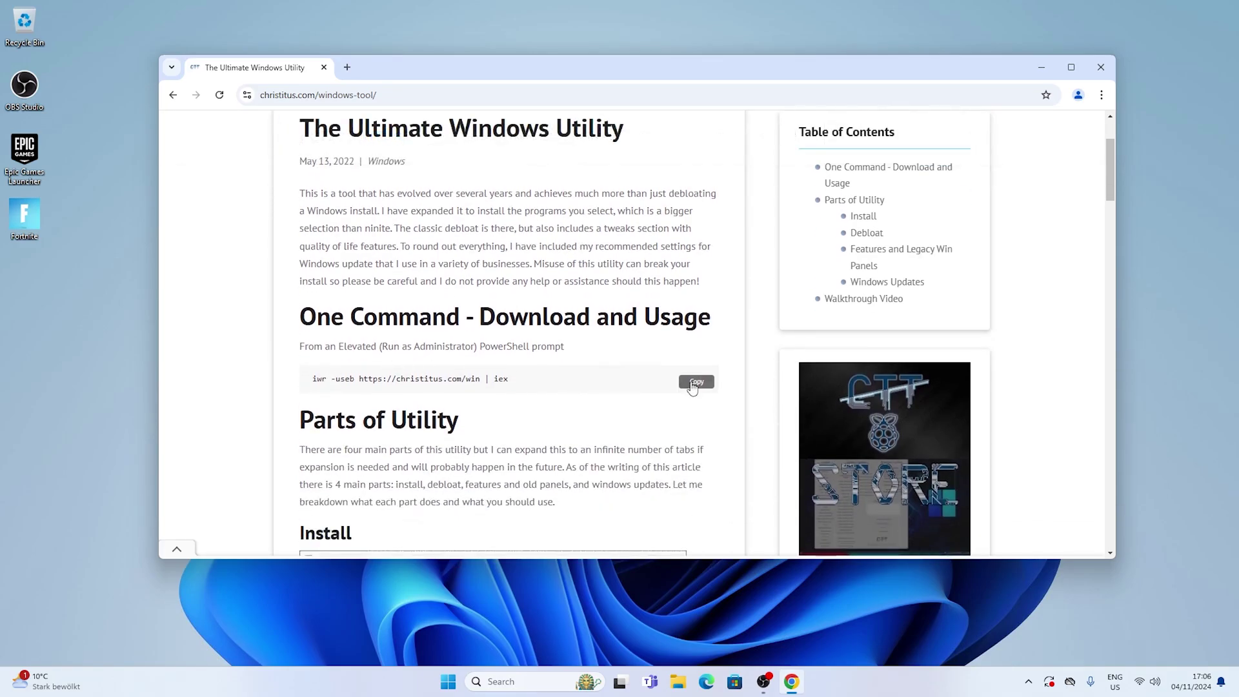
# Step: Close Chrome and search Start for 'powersh'
pyautogui.hotkey('alt', 'F4')
pyautogui.press('super')
pyautogui.write('powersh')
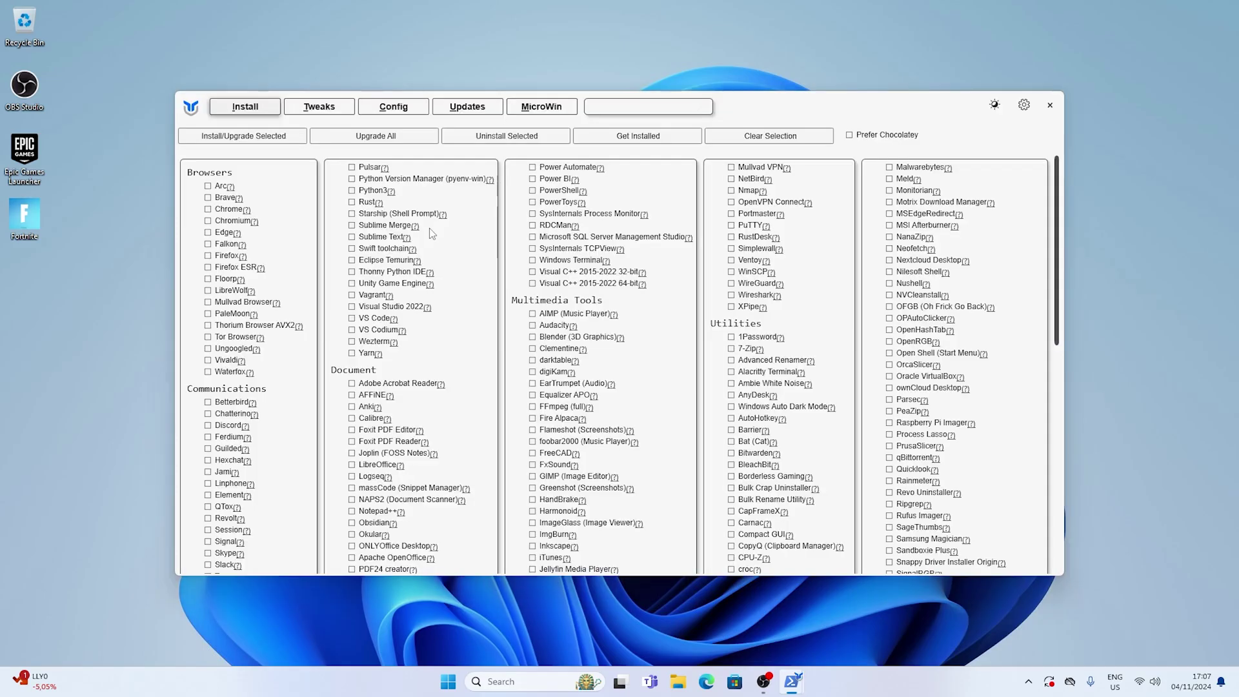
# Step: On WinUtil's Tweaks page, scroll down and launch O&O ShutUp10++ with Run OO Shutup 10
pyautogui.click(318, 109)
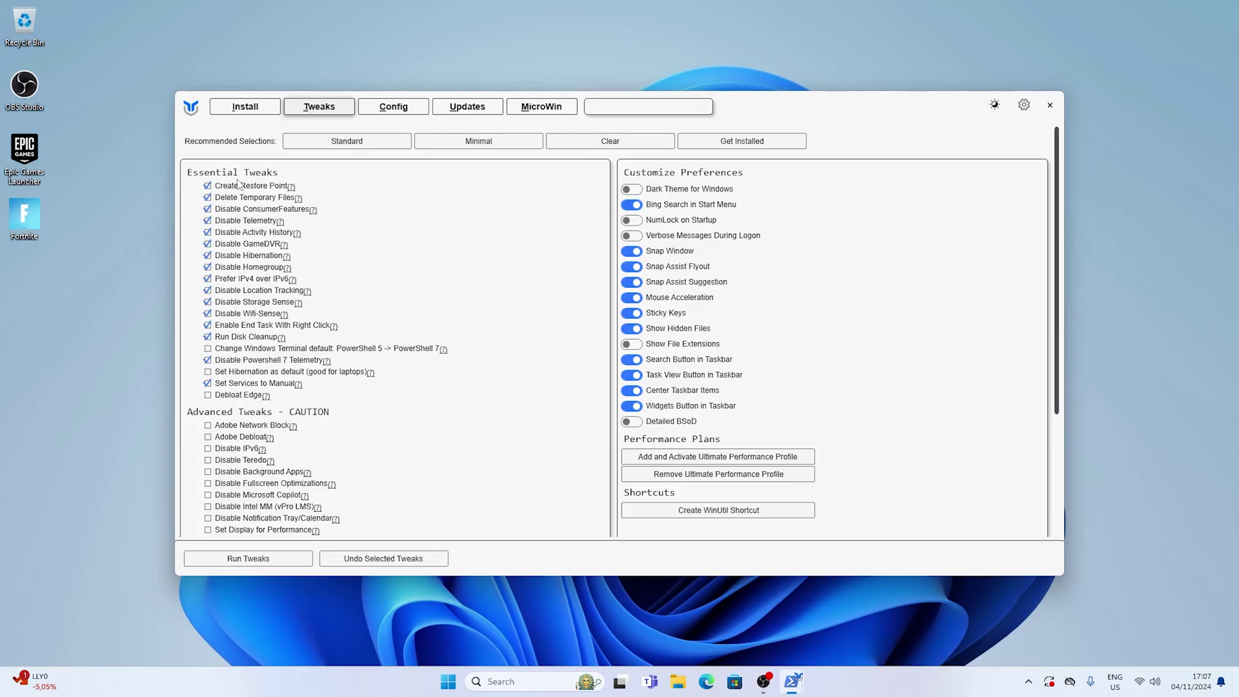
pyautogui.moveTo(261, 192)
pyautogui.scroll(-5, 432, 289)
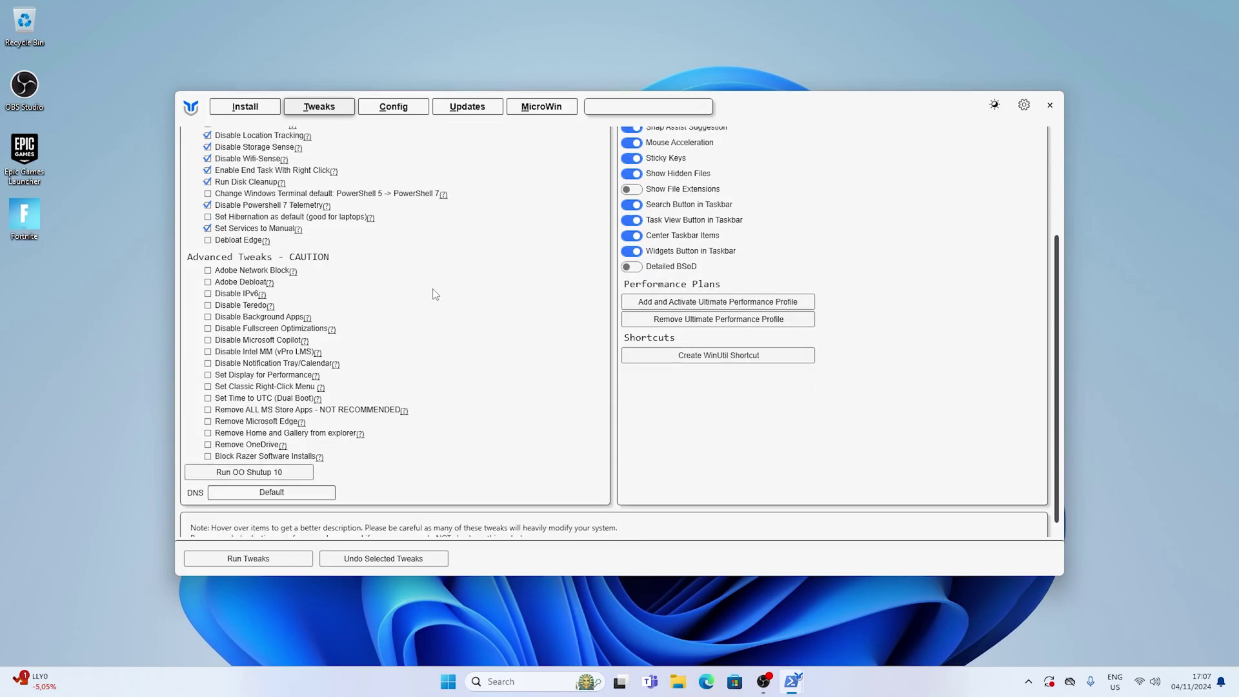
pyautogui.scroll(-1, 433, 290)
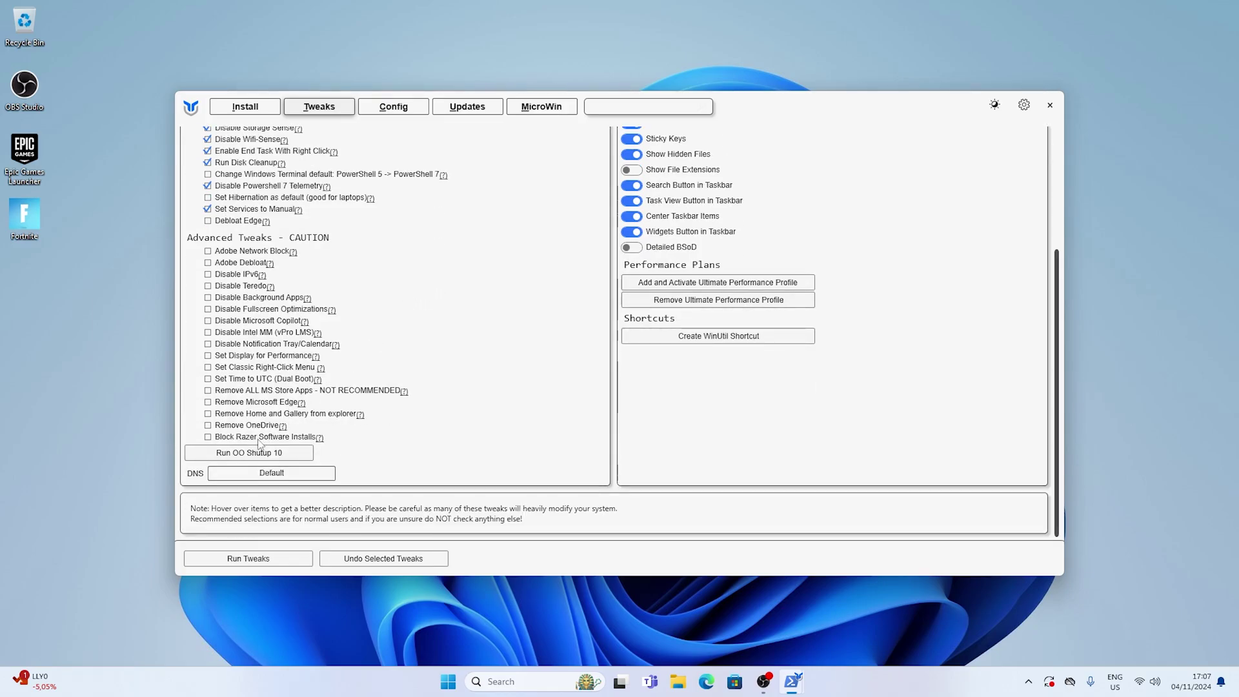
pyautogui.click(245, 455)
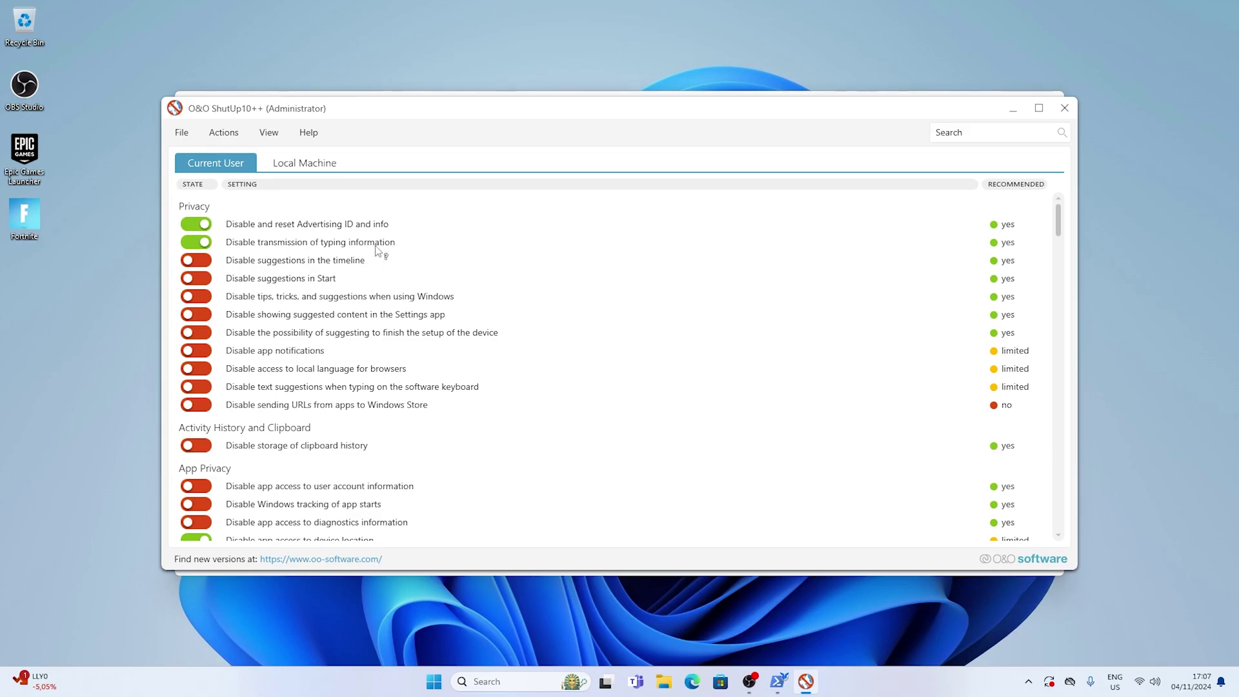
# Step: Apply only the recommended O&O ShutUp10++ settings with a restore point, then close without restarting
pyautogui.click(227, 137)
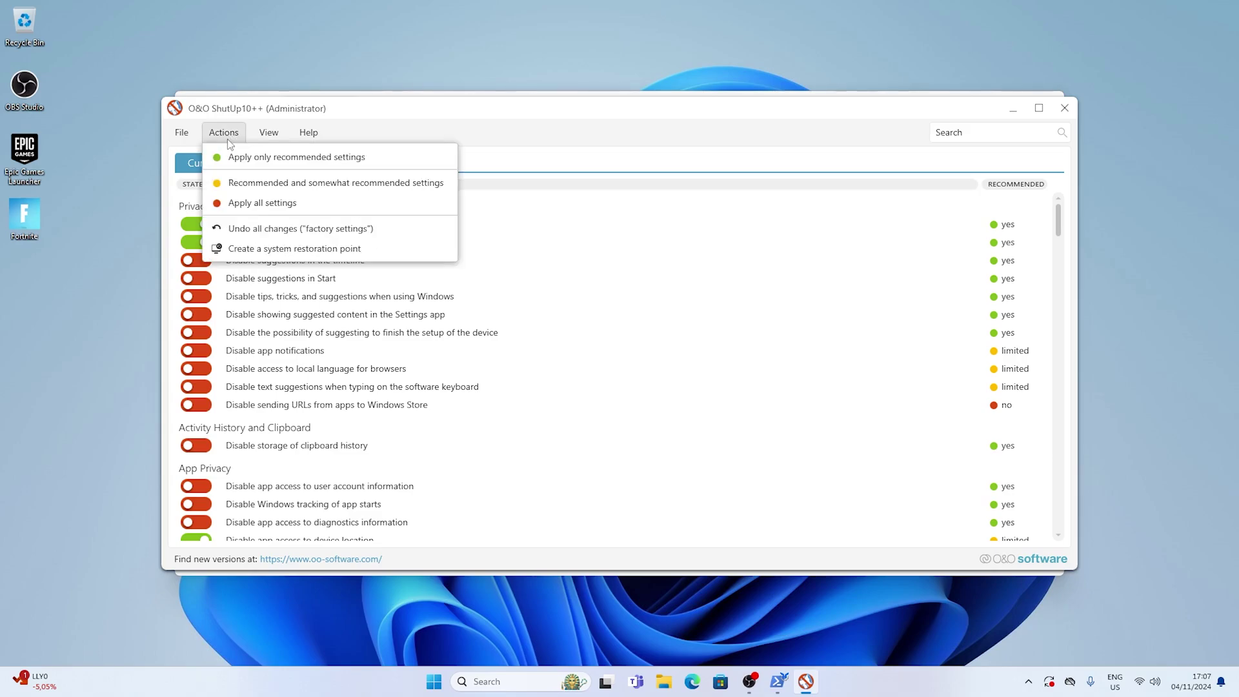
pyautogui.click(293, 158)
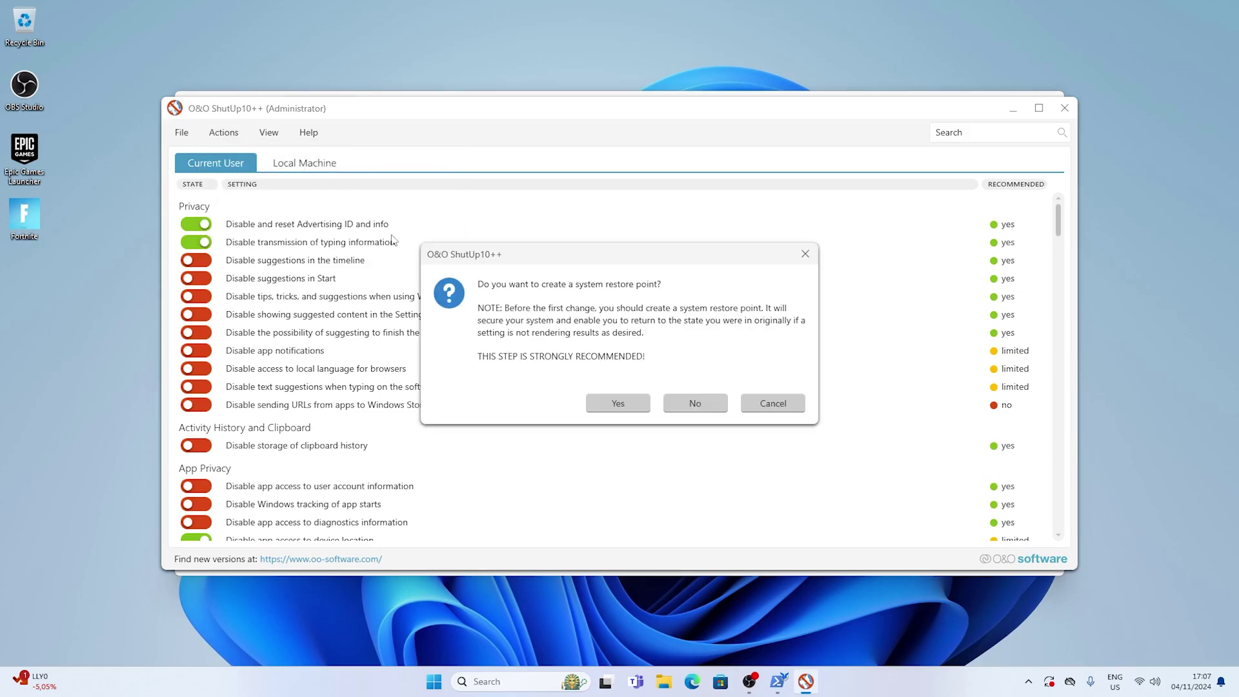
pyautogui.click(611, 404)
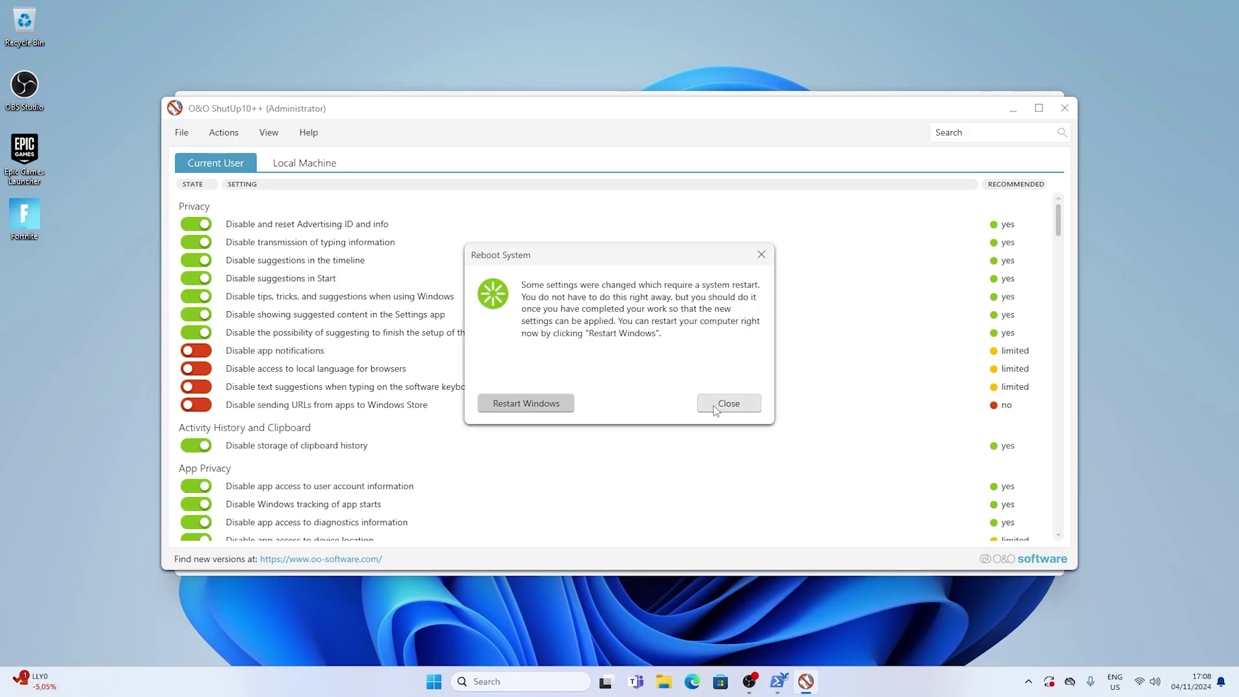
pyautogui.click(714, 407)
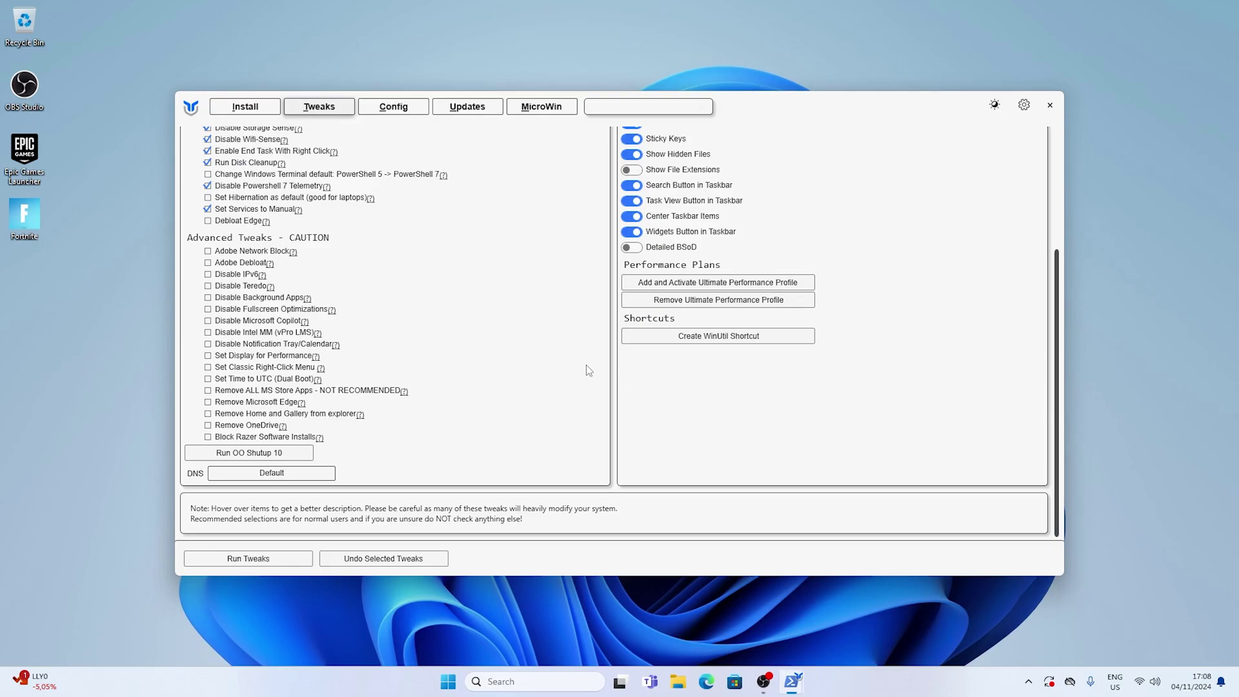
# Step: Run the checked tweaks and close the console once 'Tweaks are Finished' appears
pyautogui.scroll(5, 552, 358)
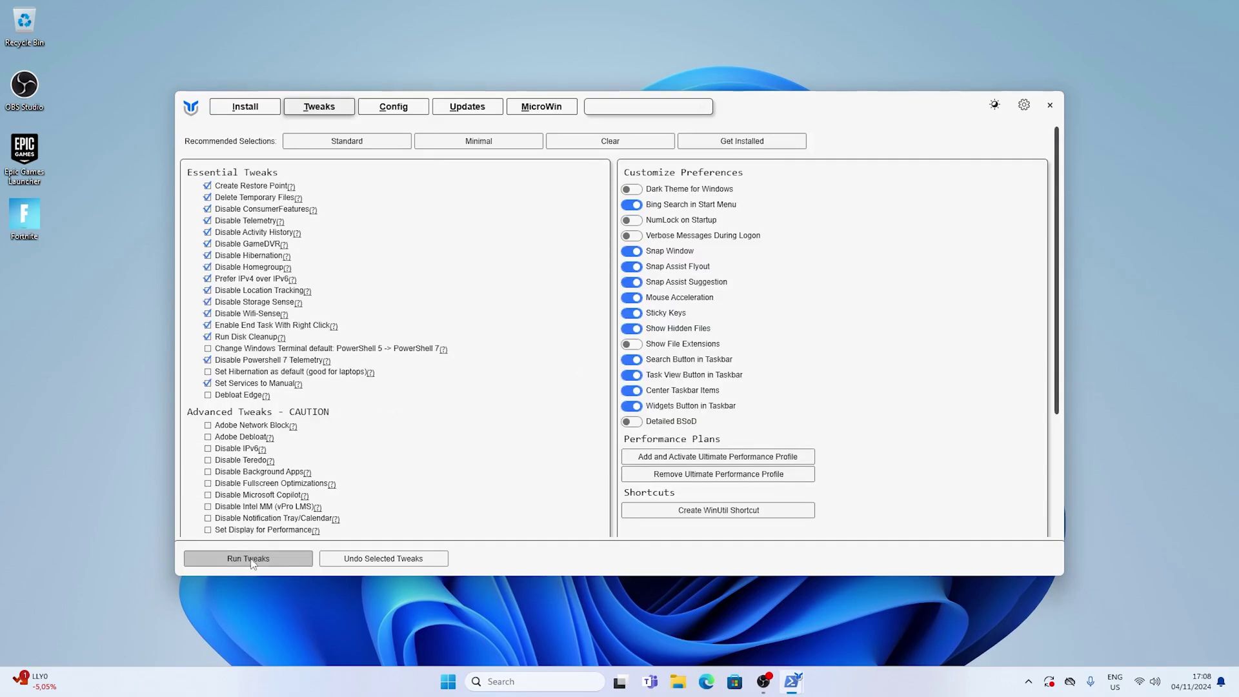
pyautogui.click(252, 560)
pyautogui.moveTo(791, 678)
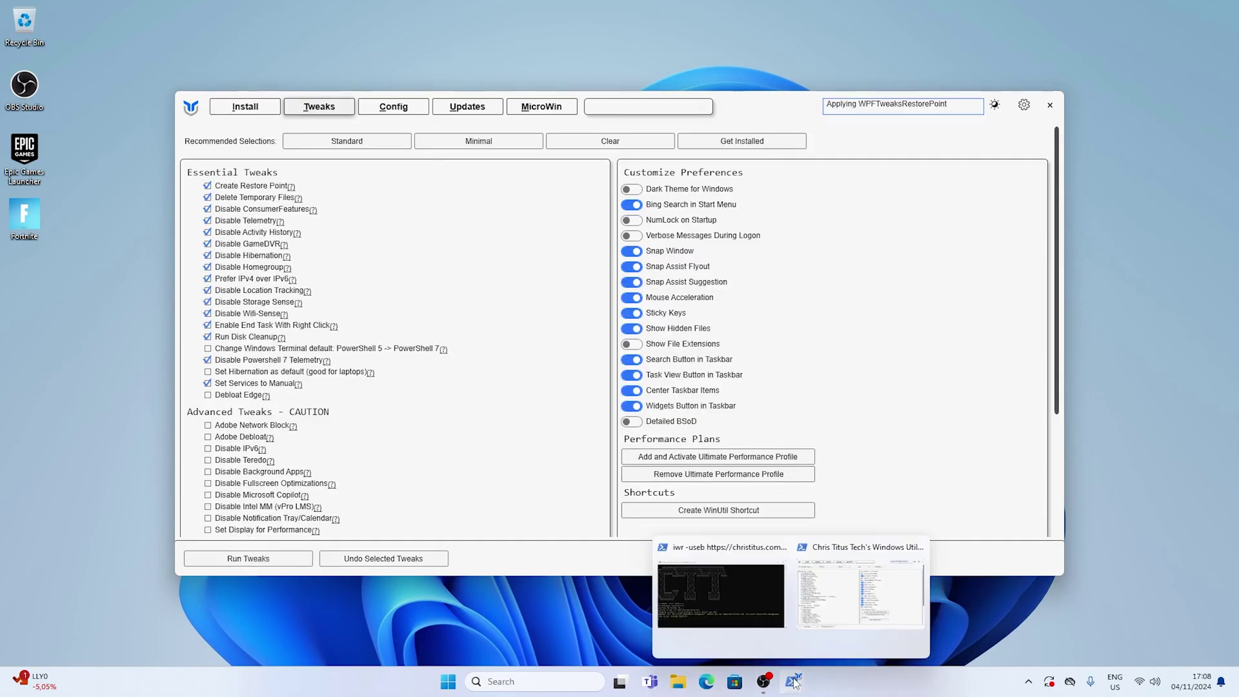
pyautogui.click(774, 598)
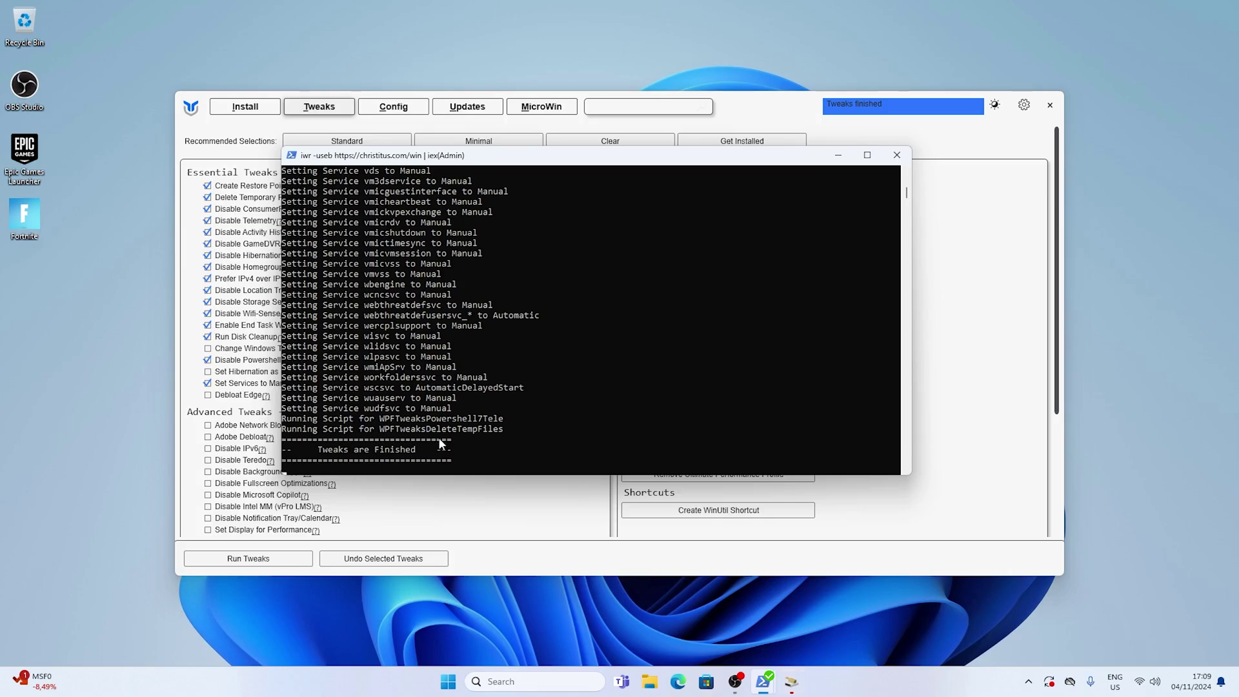
pyautogui.click(894, 157)
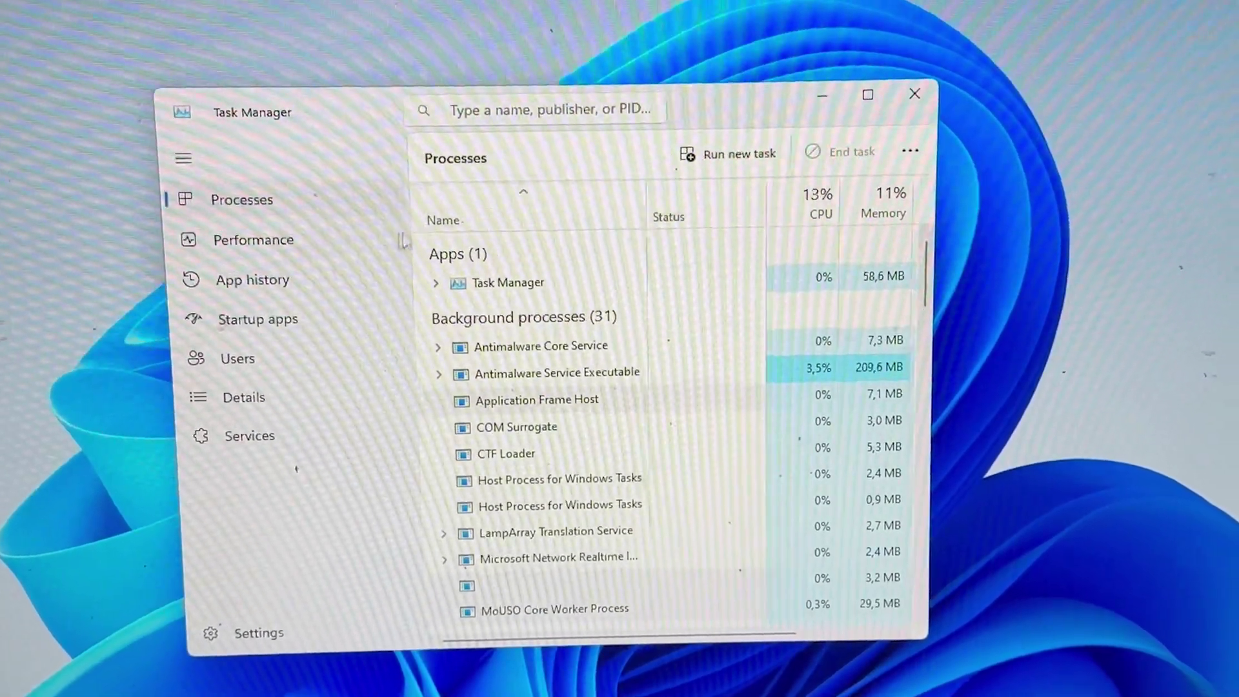
# Step: Show Task Manager's Performance view, then type TdrDelay as the new registry value name
pyautogui.click(352, 244)
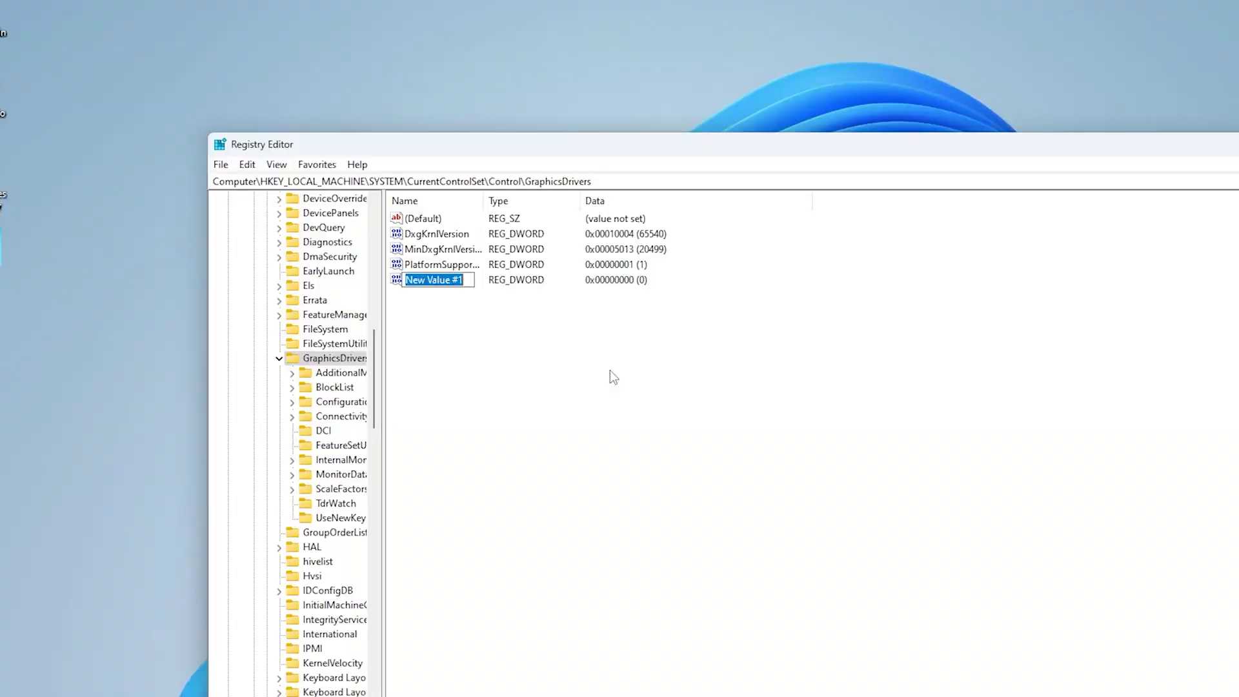
pyautogui.write('Td')
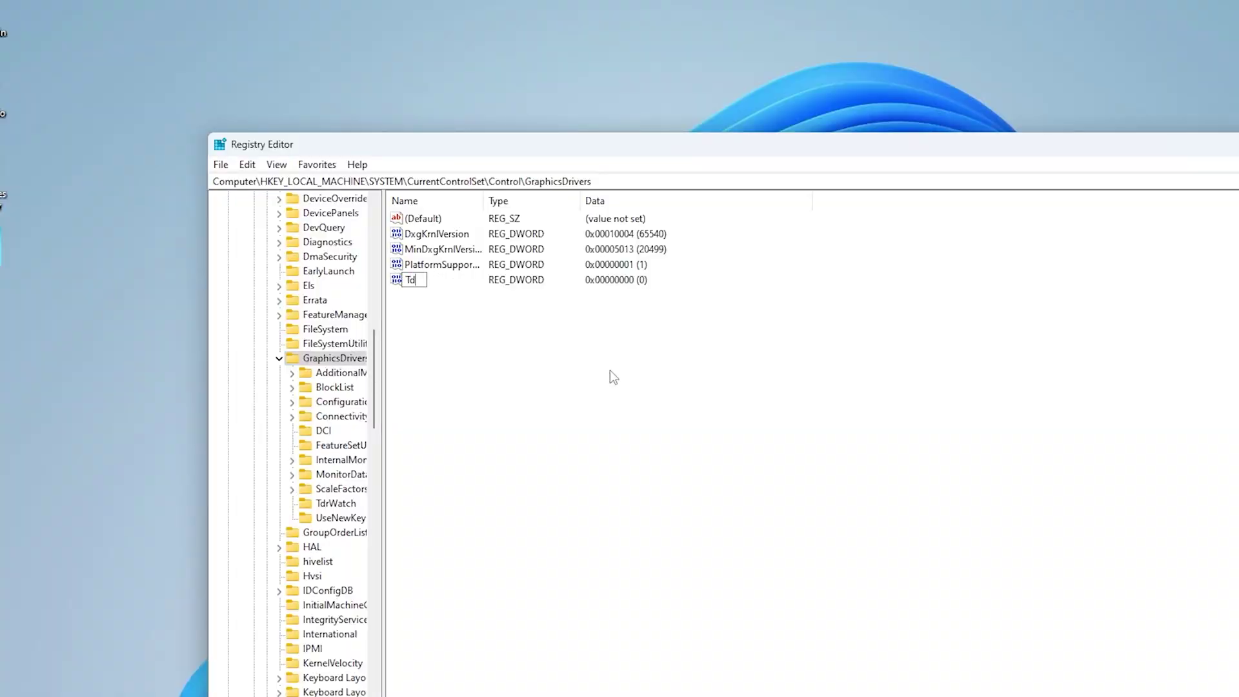
pyautogui.write('rDelay')
# Step: Commit the TdrDelay name, then relaunch Registry Editor as administrator from a 'reg' search
pyautogui.press('Return')
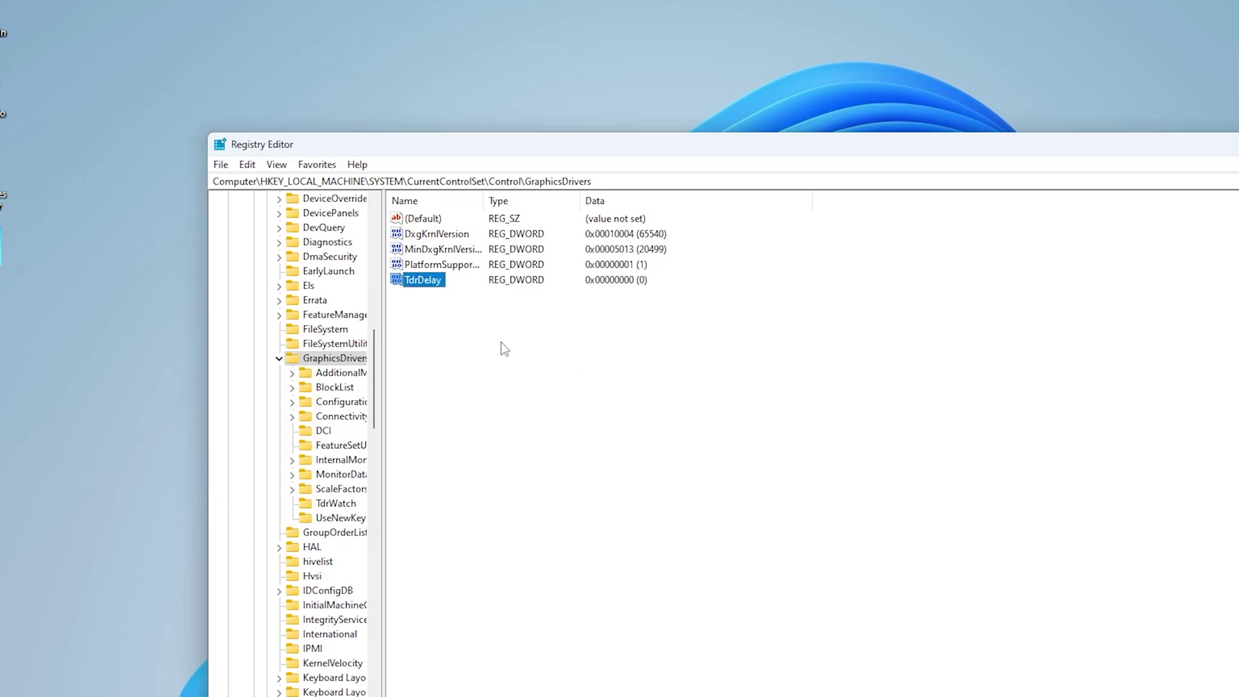
pyautogui.press('super')
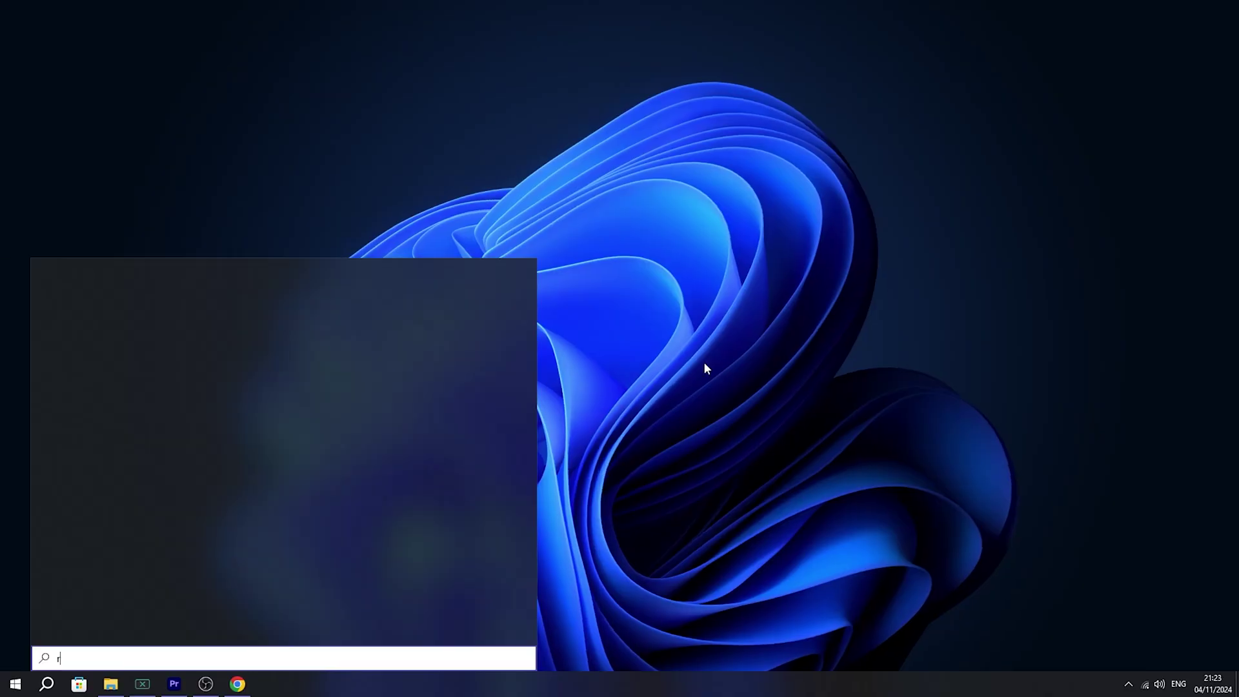
pyautogui.write('reg')
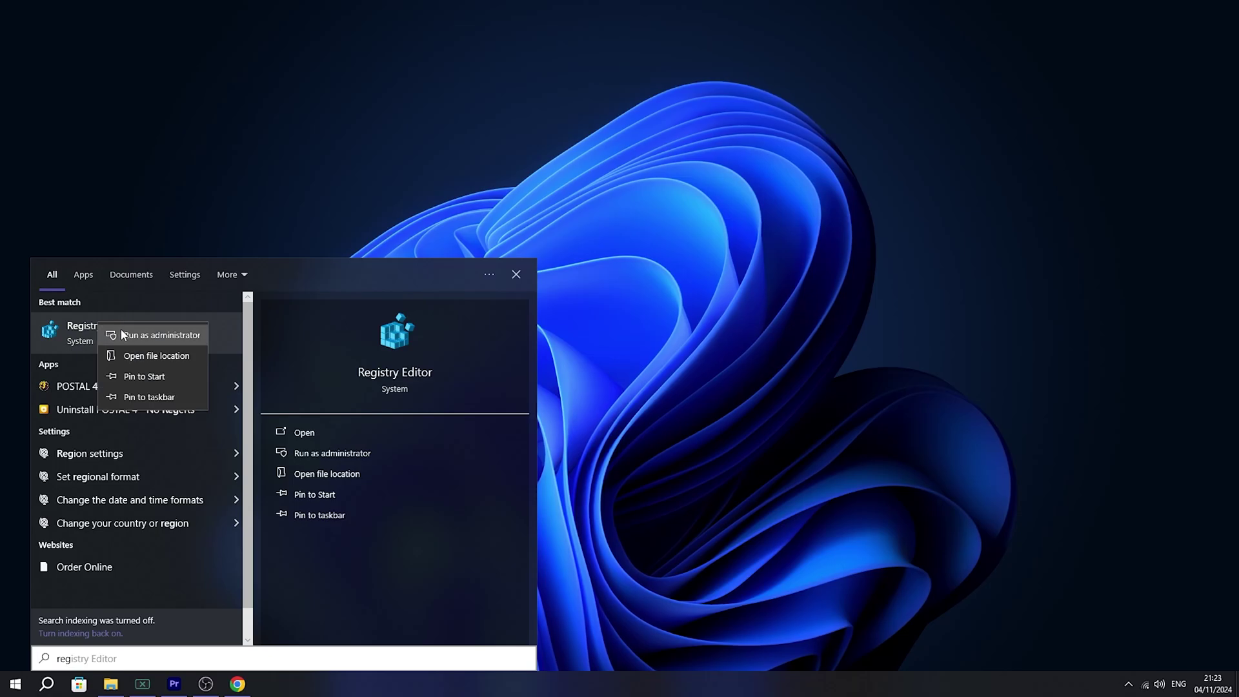
pyautogui.click(122, 333)
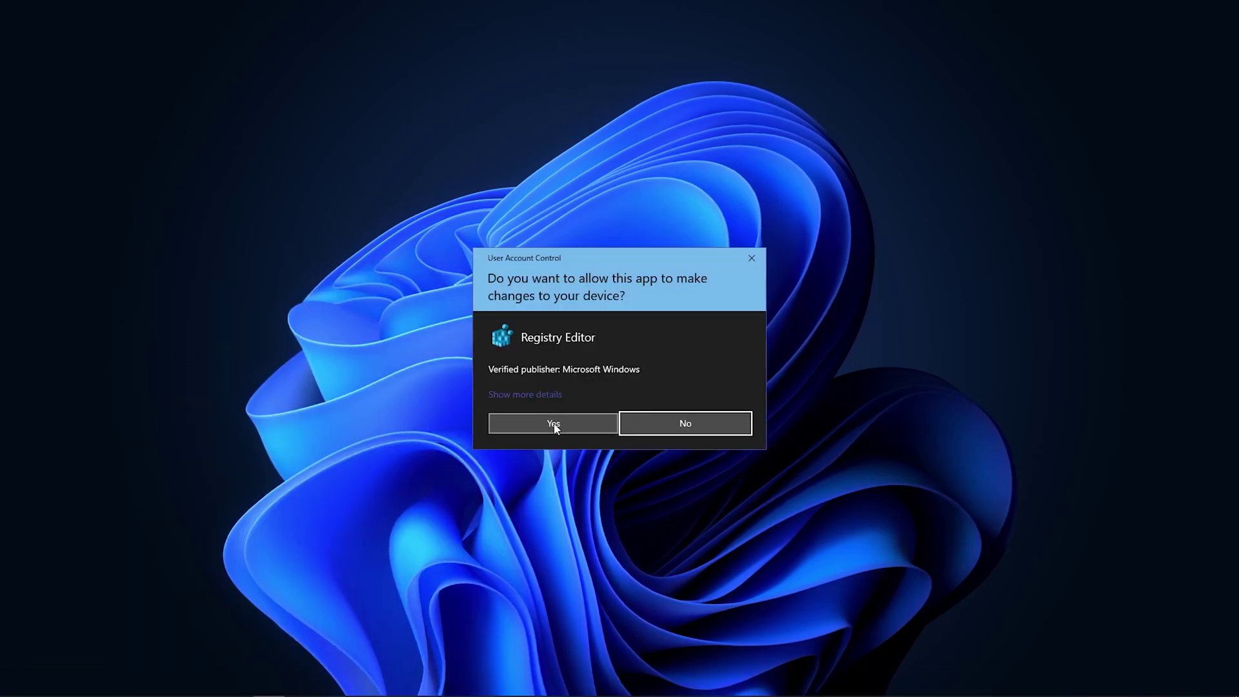
pyautogui.click(553, 424)
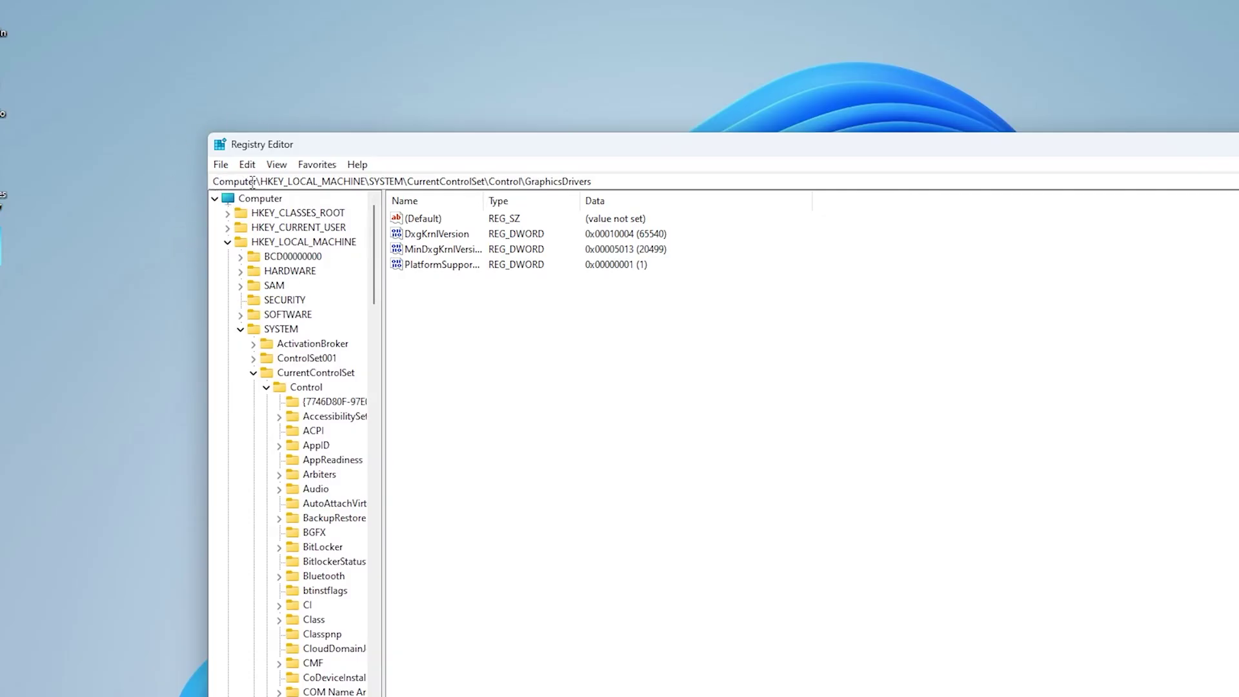
# Step: Go to the HKLM\SYSTEM\CurrentControlSet\Control\GraphicsDrivers key via the address bar
pyautogui.moveTo(262, 181); pyautogui.dragTo(610, 181)
pyautogui.click(610, 182)
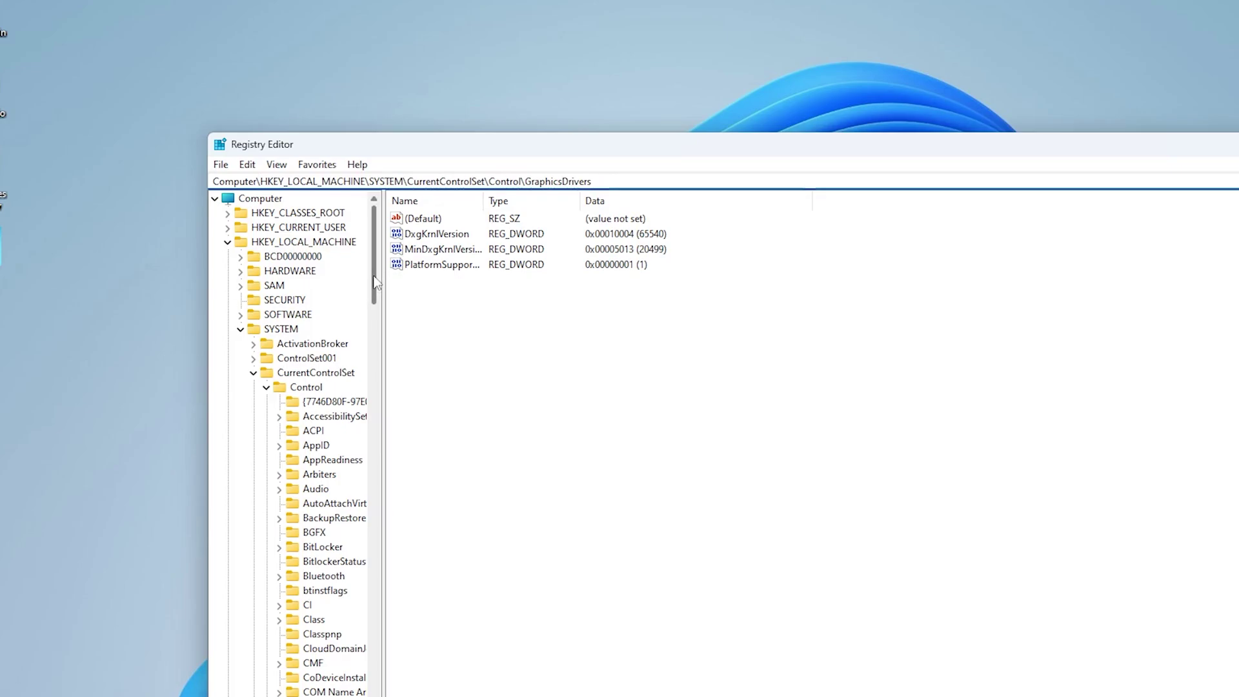
pyautogui.moveTo(375, 282); pyautogui.dragTo(344, 406)
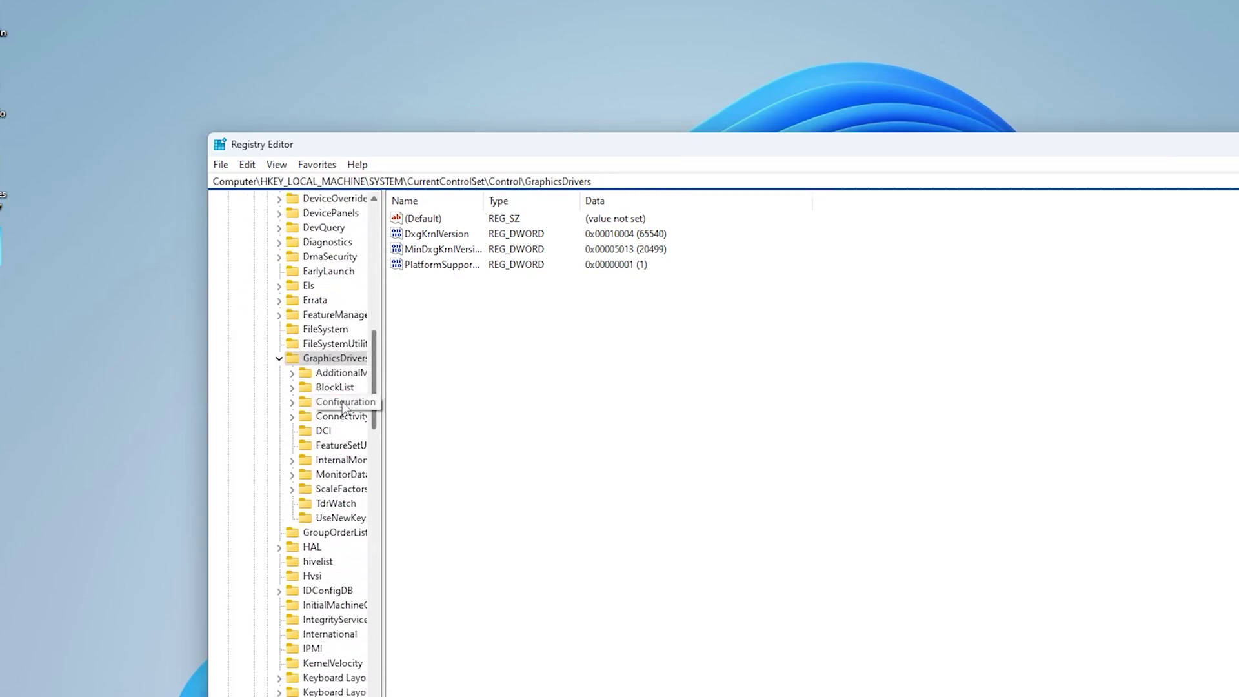
pyautogui.press('Tab')
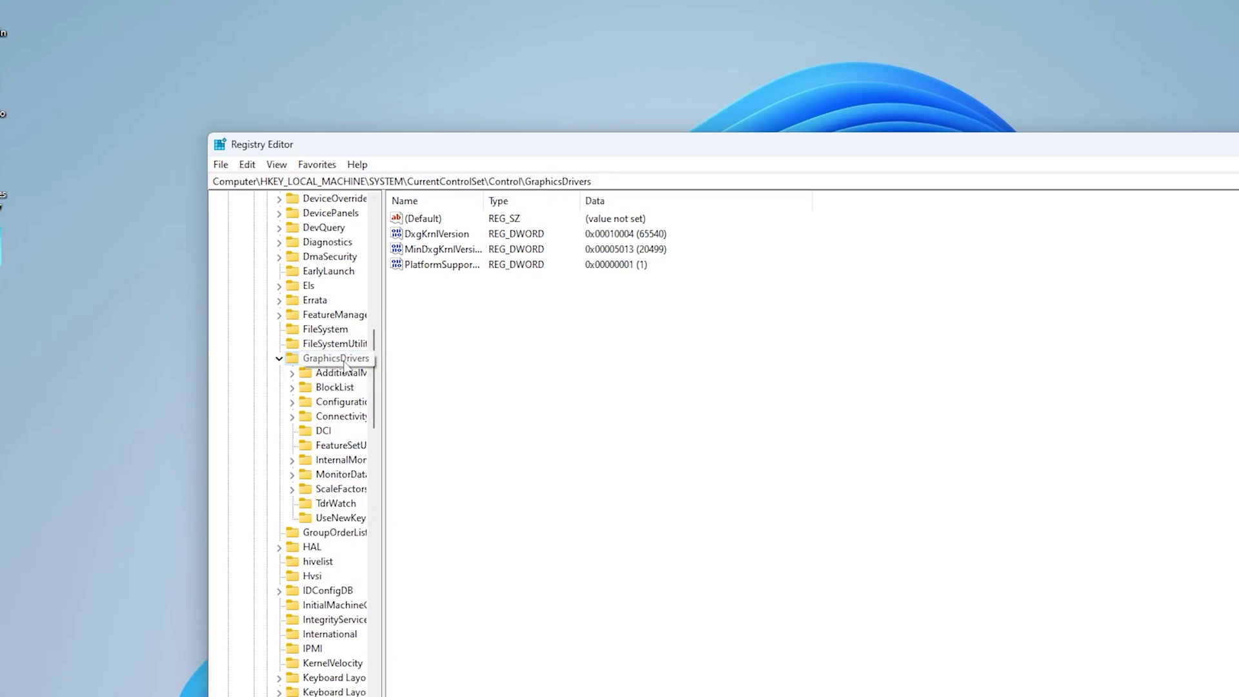
# Step: Create a new DWORD (32-bit) value named TdrDelay under GraphicsDrivers
pyautogui.rightClick(451, 305)
pyautogui.moveTo(479, 314)
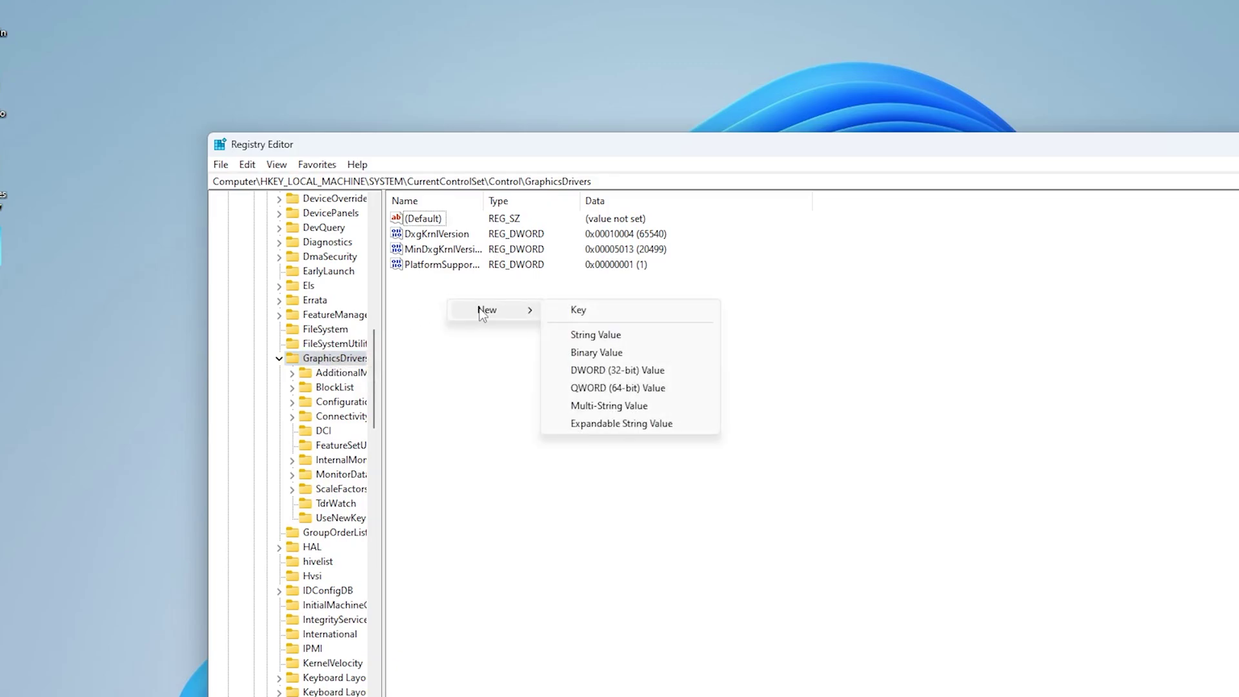
pyautogui.click(612, 371)
pyautogui.write('Td')
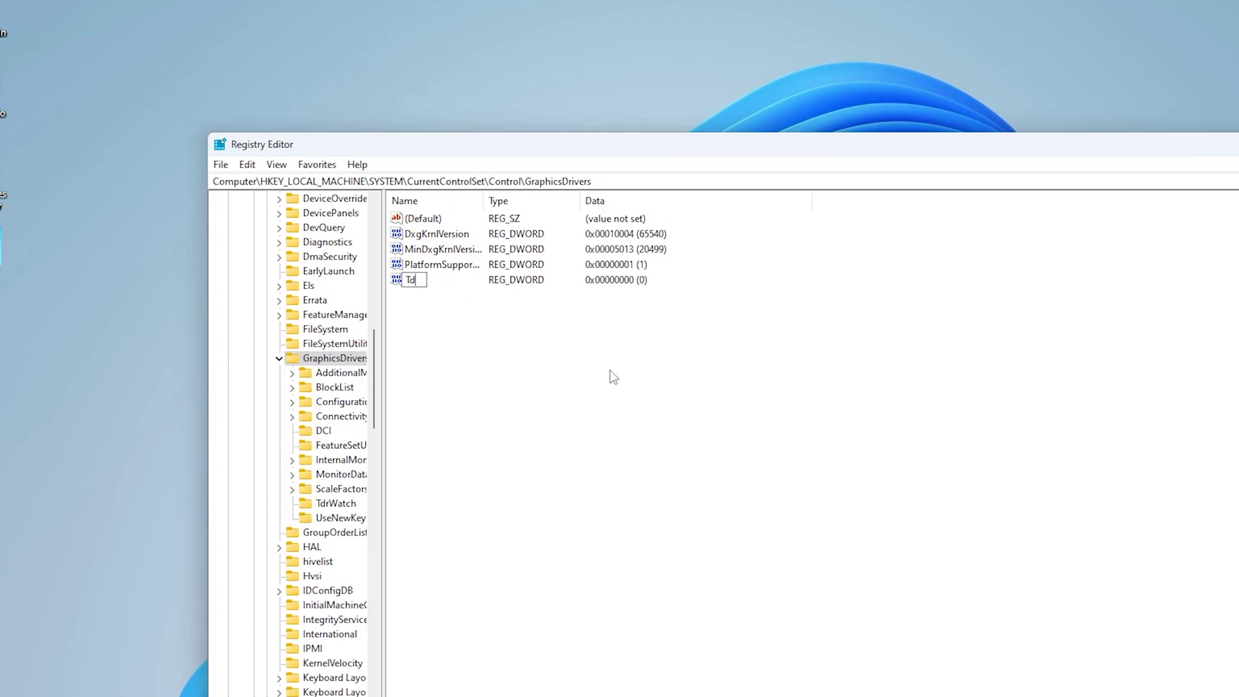
pyautogui.write('rDelay')
pyautogui.press('Return')
# Step: Set TdrDelay's value data to 8
pyautogui.doubleClick(424, 280)
pyautogui.moveTo(353, 222); pyautogui.dragTo(554, 293)
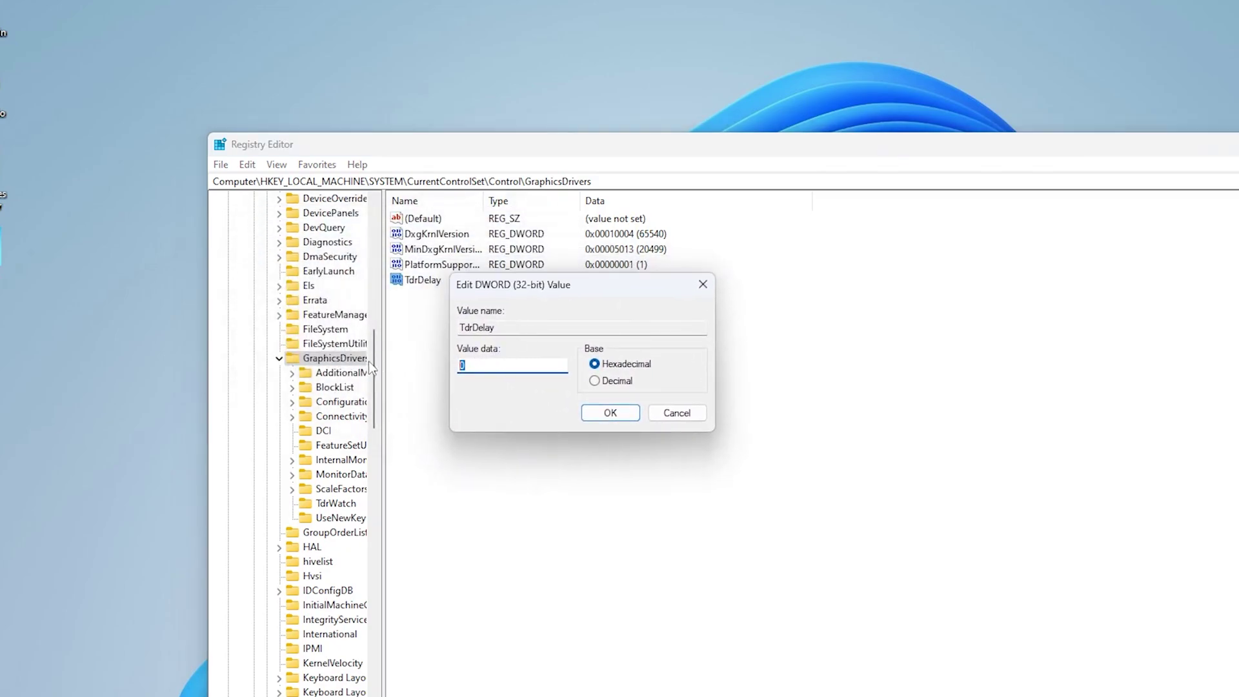
pyautogui.write('8')
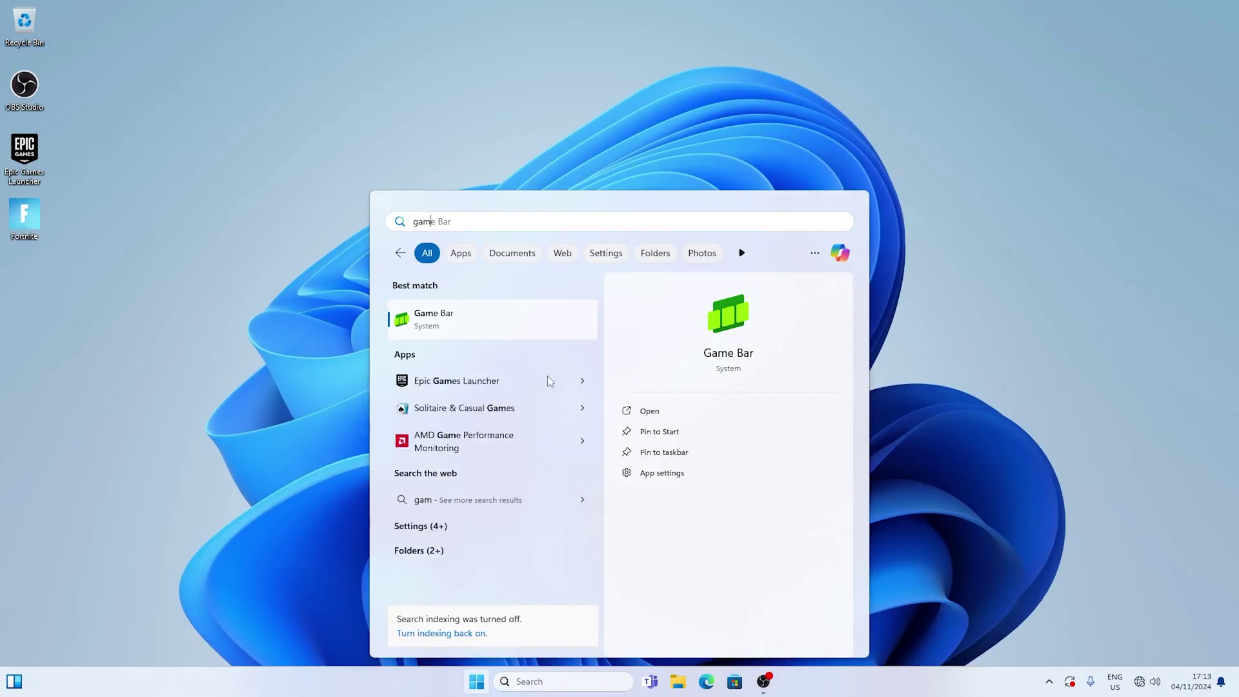
# Step: Make sure Game Mode is turned on in Settings
pyautogui.write('mo')
pyautogui.press('Return')
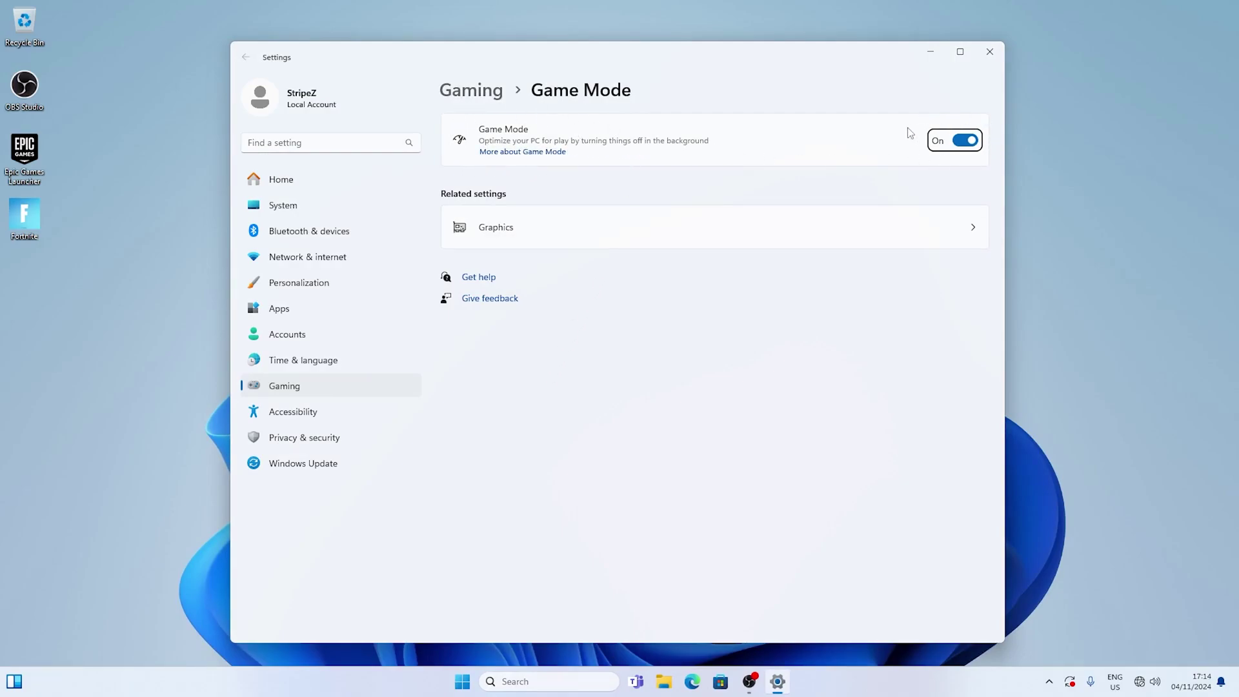
pyautogui.press('space')
pyautogui.press('space')
# Step: Add C:\Program Files\Epic Games\Fortnite\FortniteGame\Binaries\Win64\FortniteClient-Win64-Shipping.exe to the Graphics app list
pyautogui.click(529, 223)
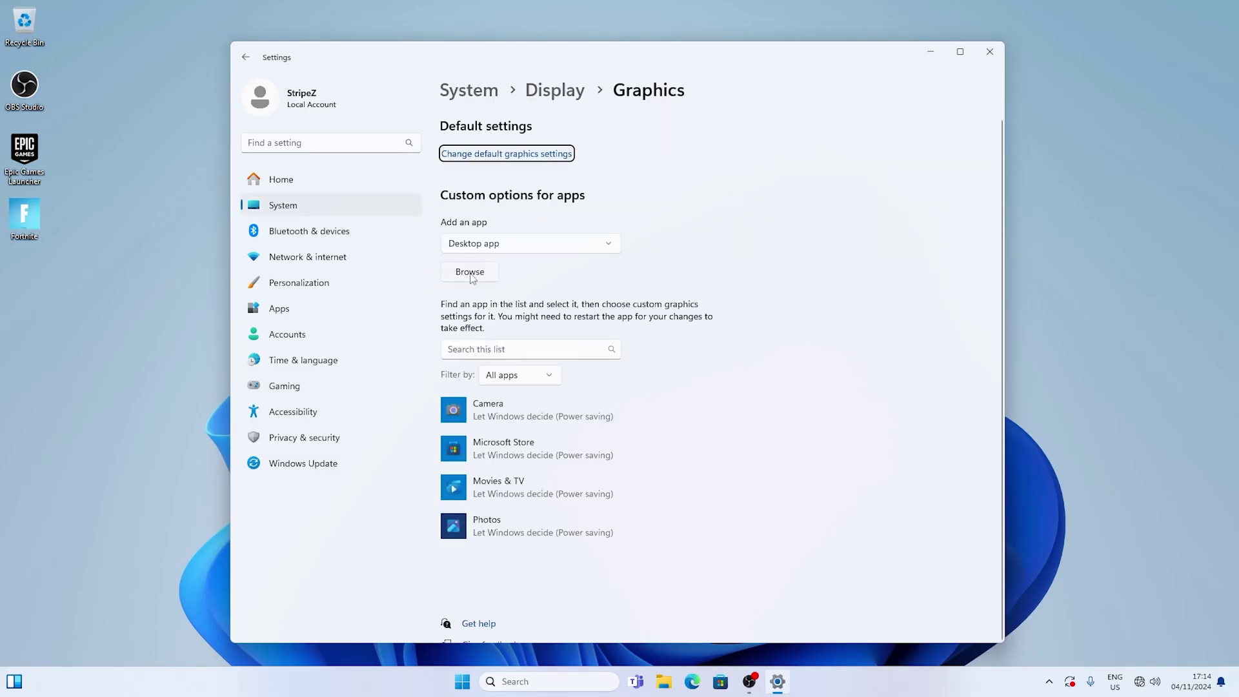
pyautogui.click(470, 271)
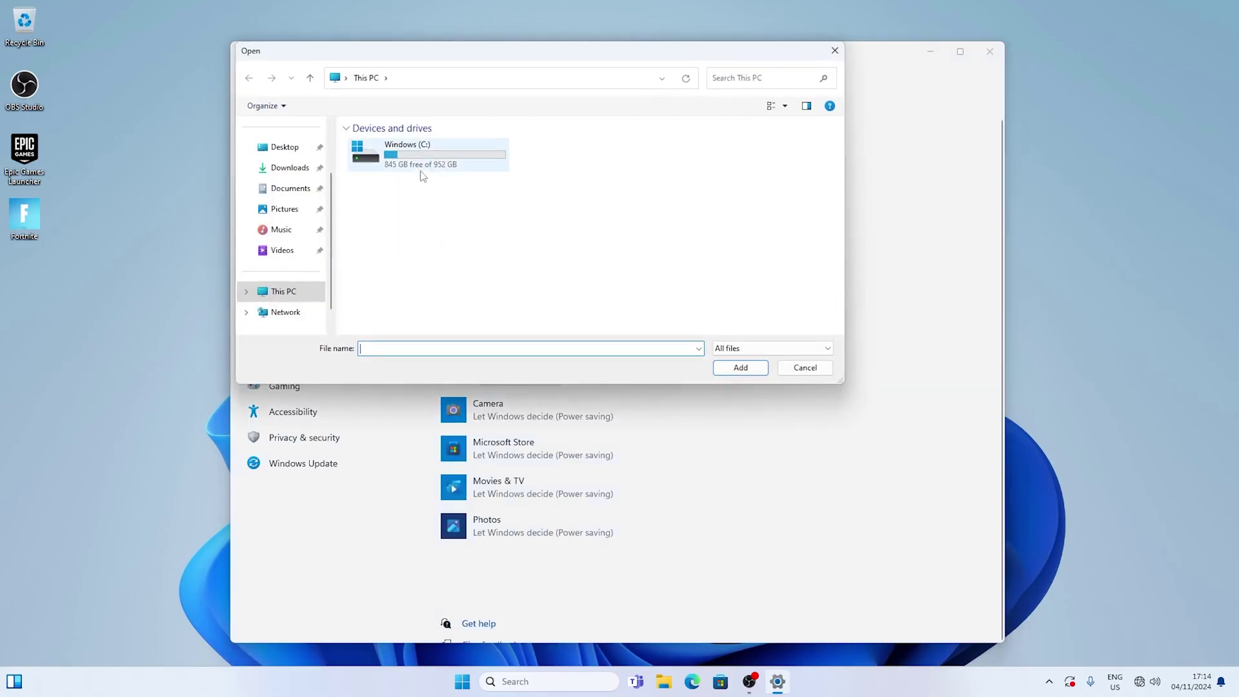
pyautogui.doubleClick(421, 162)
pyautogui.doubleClick(396, 169)
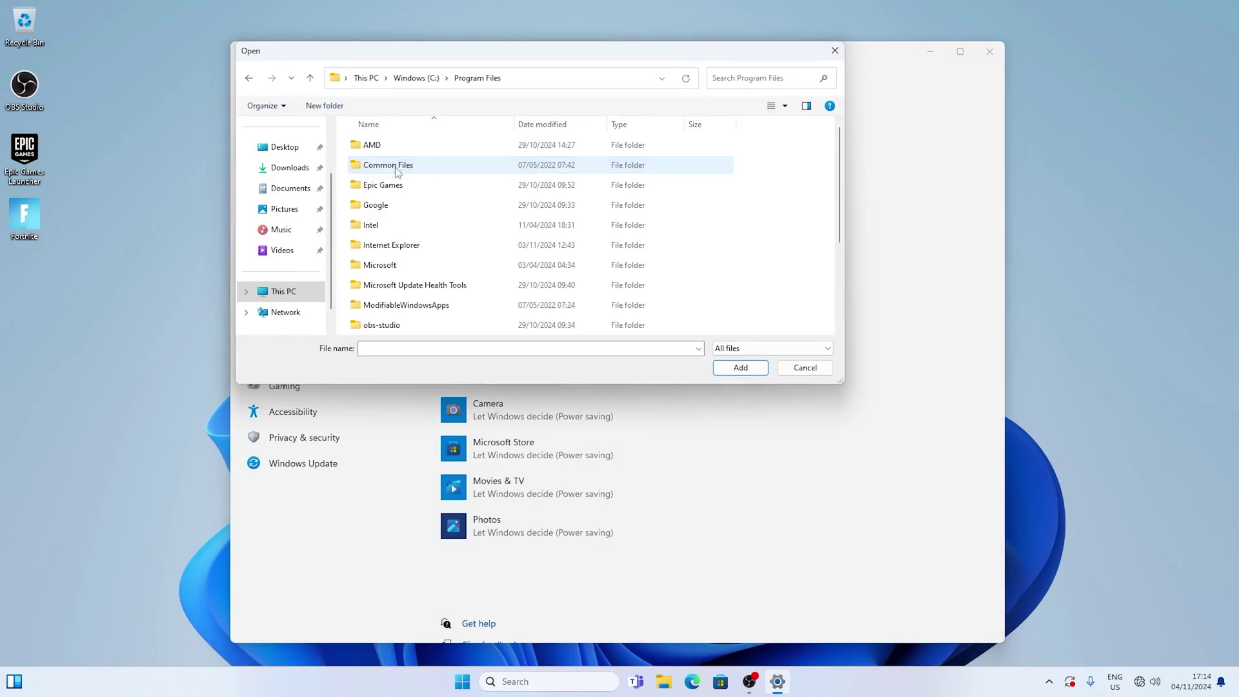
pyautogui.doubleClick(390, 186)
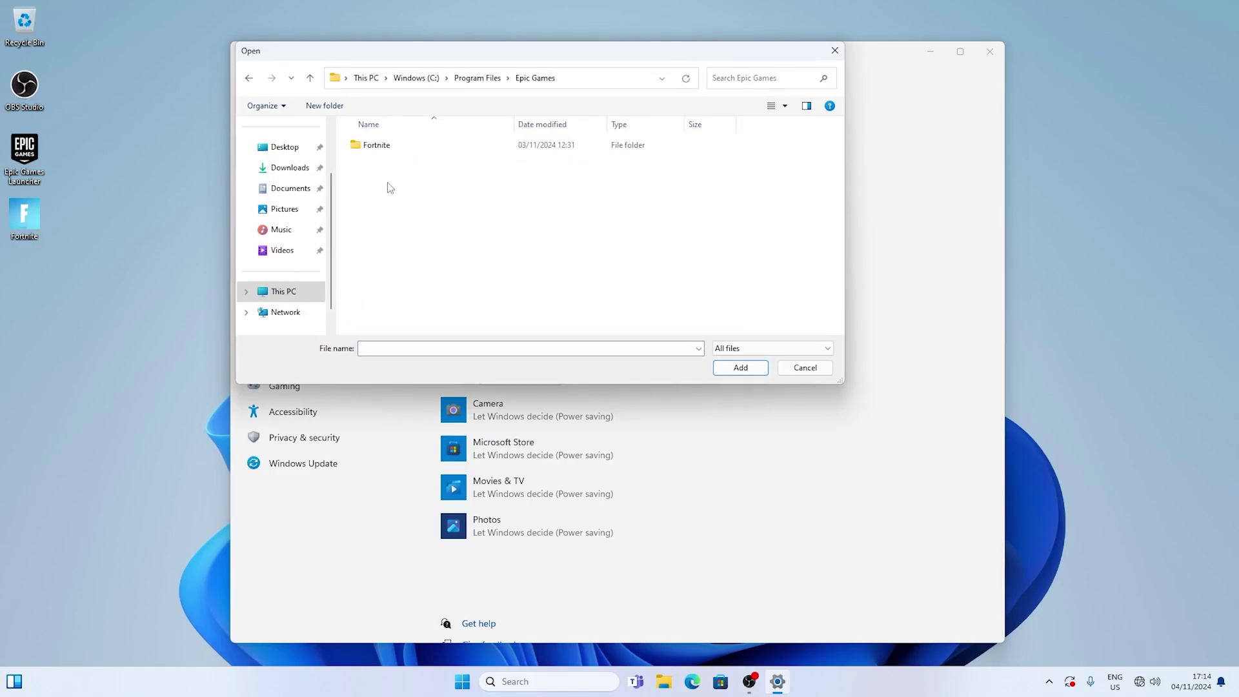
pyautogui.doubleClick(381, 146)
pyautogui.moveTo(407, 56); pyautogui.dragTo(503, 127)
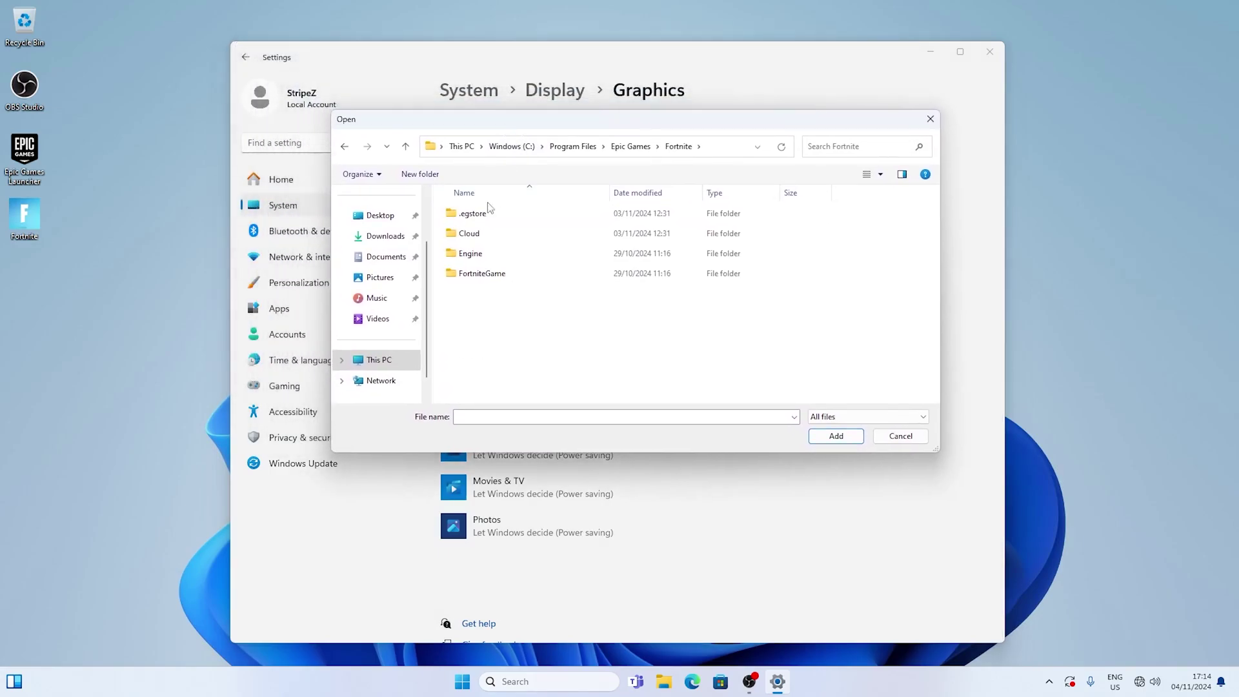
pyautogui.doubleClick(476, 274)
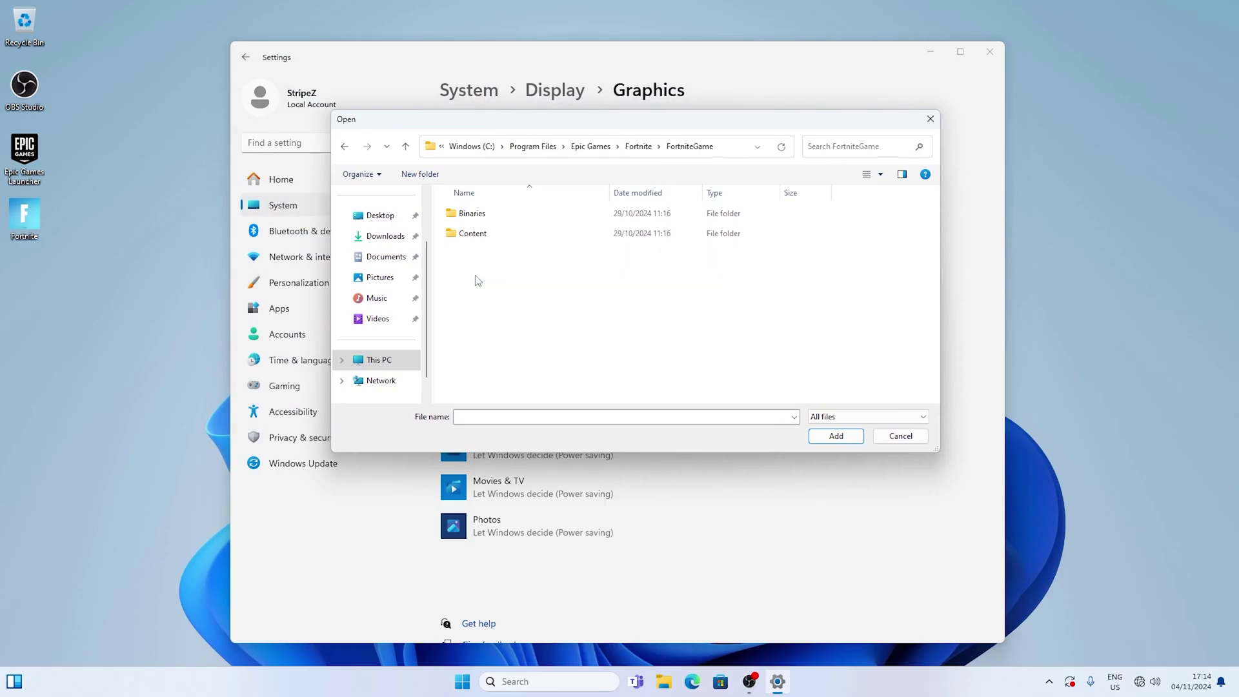
pyautogui.doubleClick(468, 215)
pyautogui.doubleClick(469, 235)
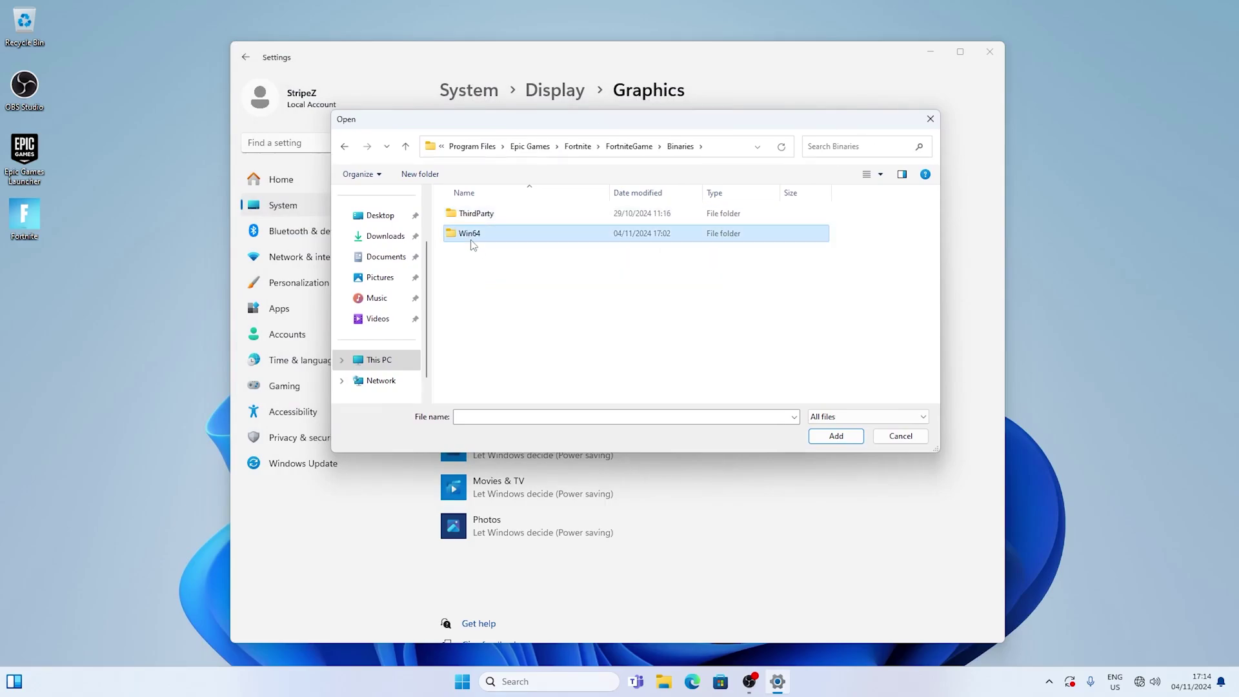
pyautogui.click(477, 273)
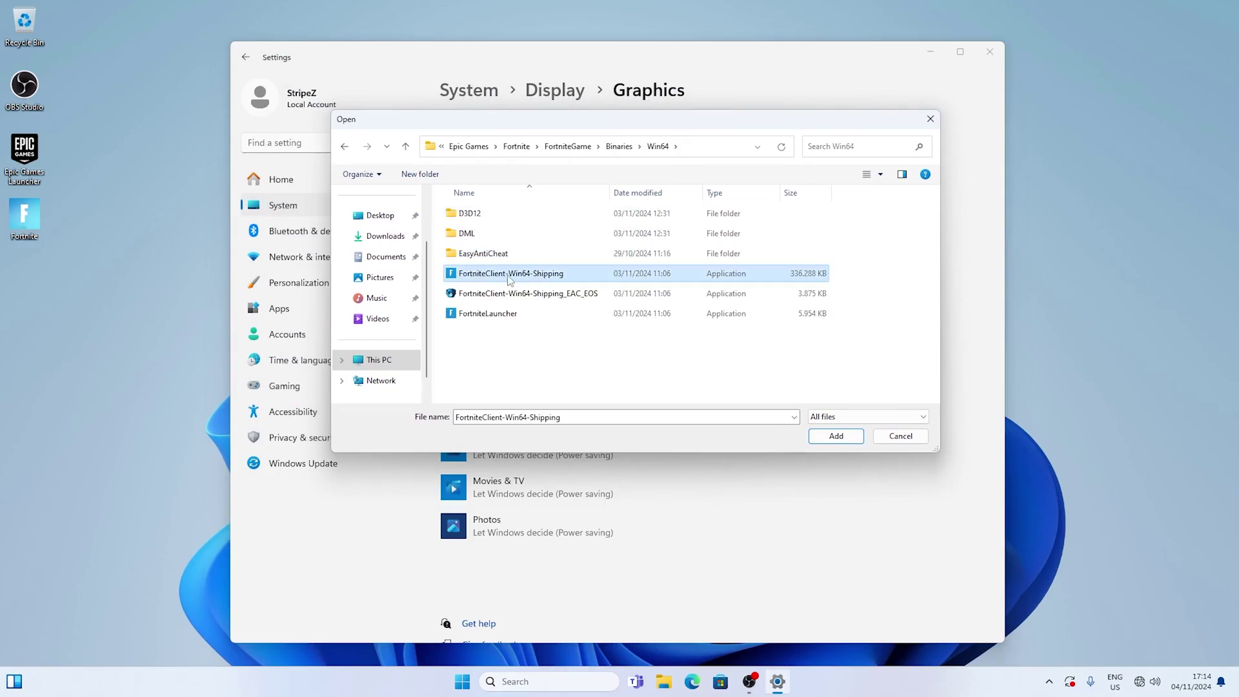
pyautogui.click(834, 437)
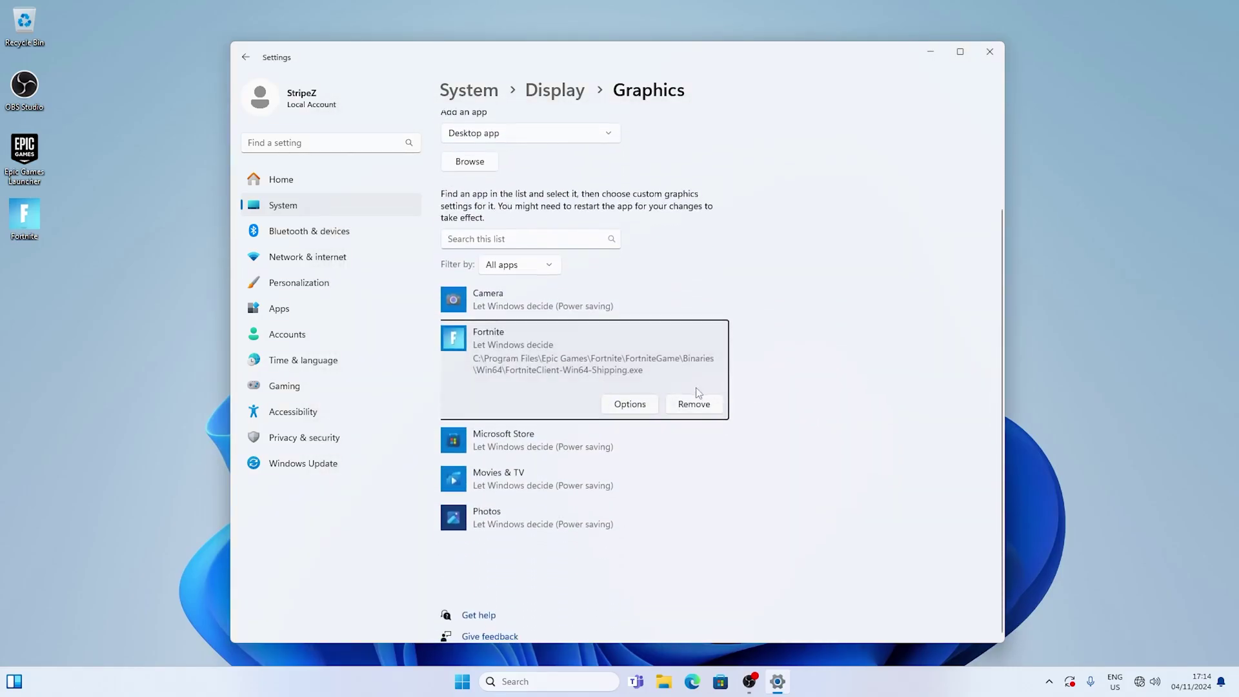
# Step: Set Fortnite's graphics preference to High performance and save it
pyautogui.click(641, 409)
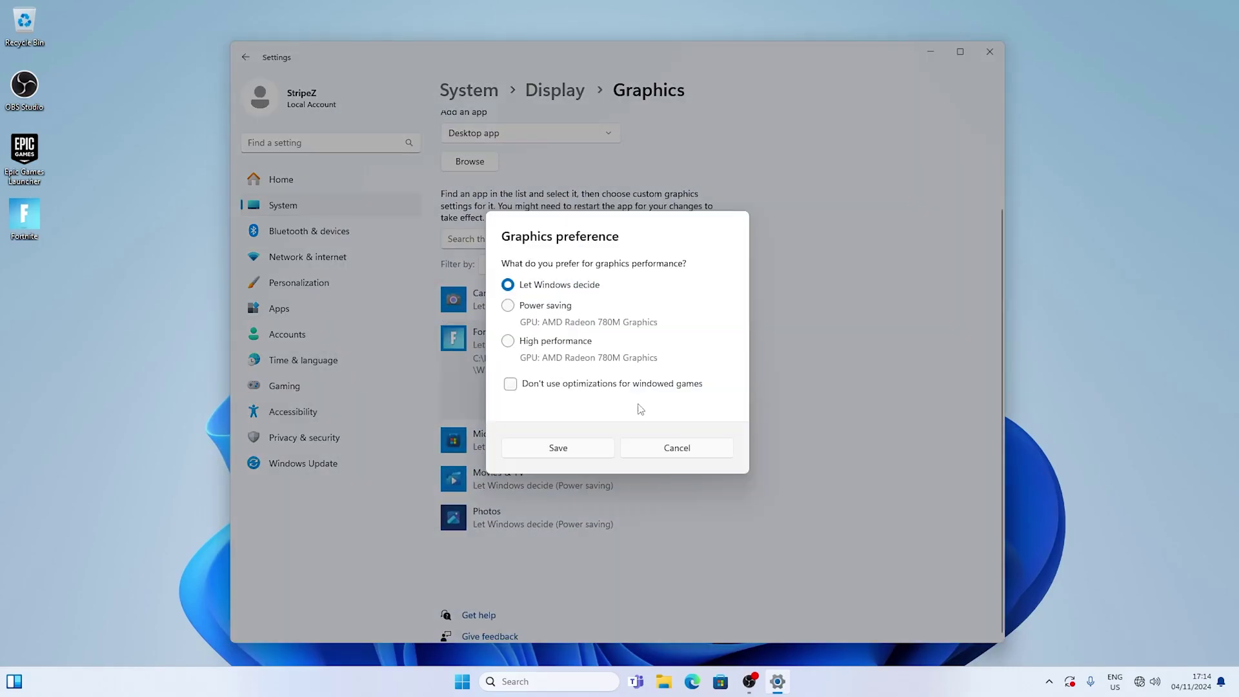
pyautogui.click(509, 343)
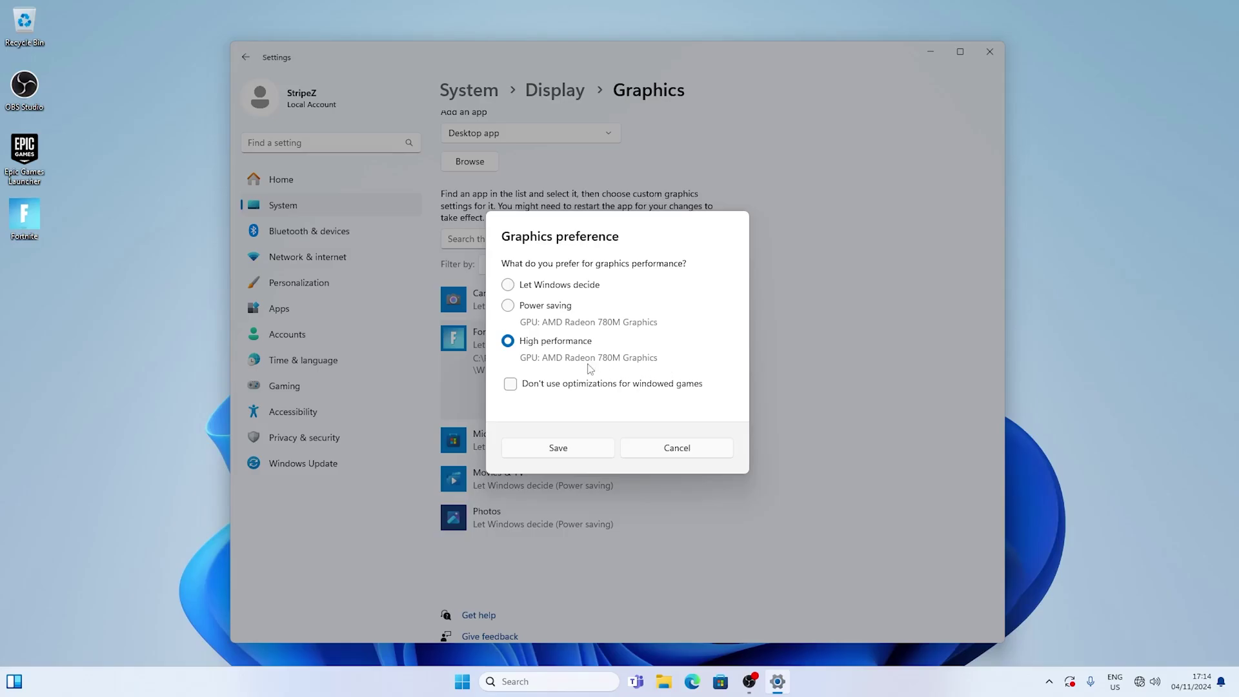
pyautogui.click(559, 448)
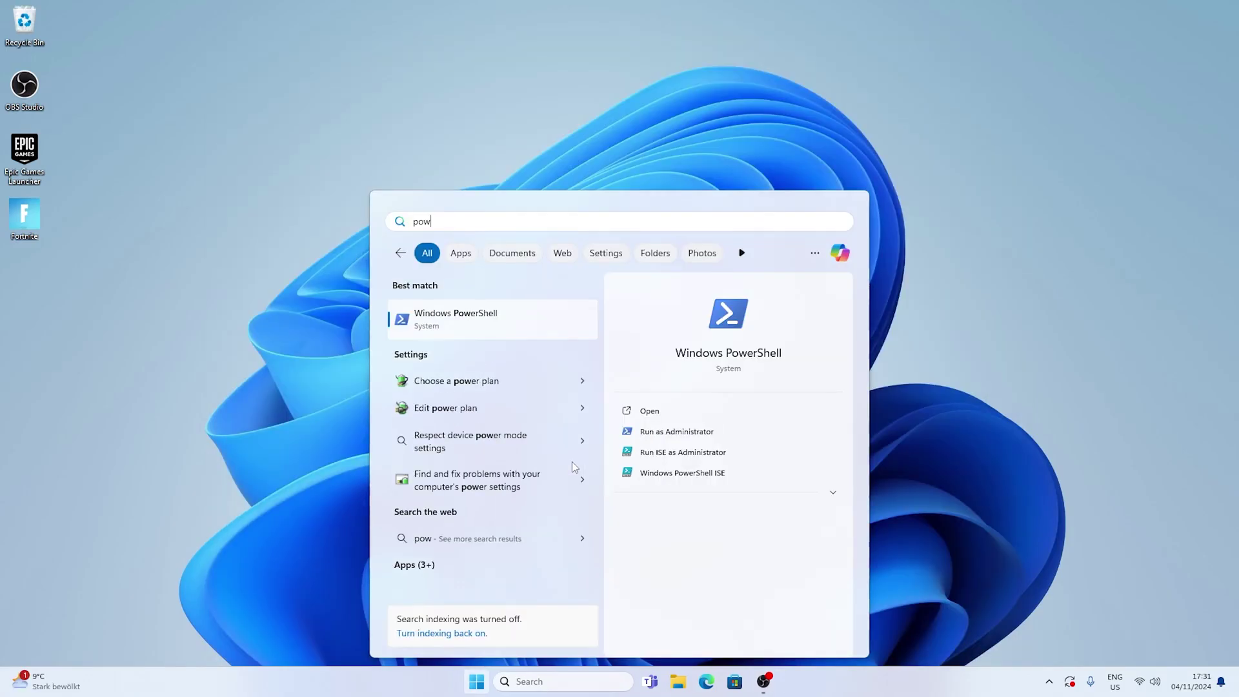
pyautogui.write('r')
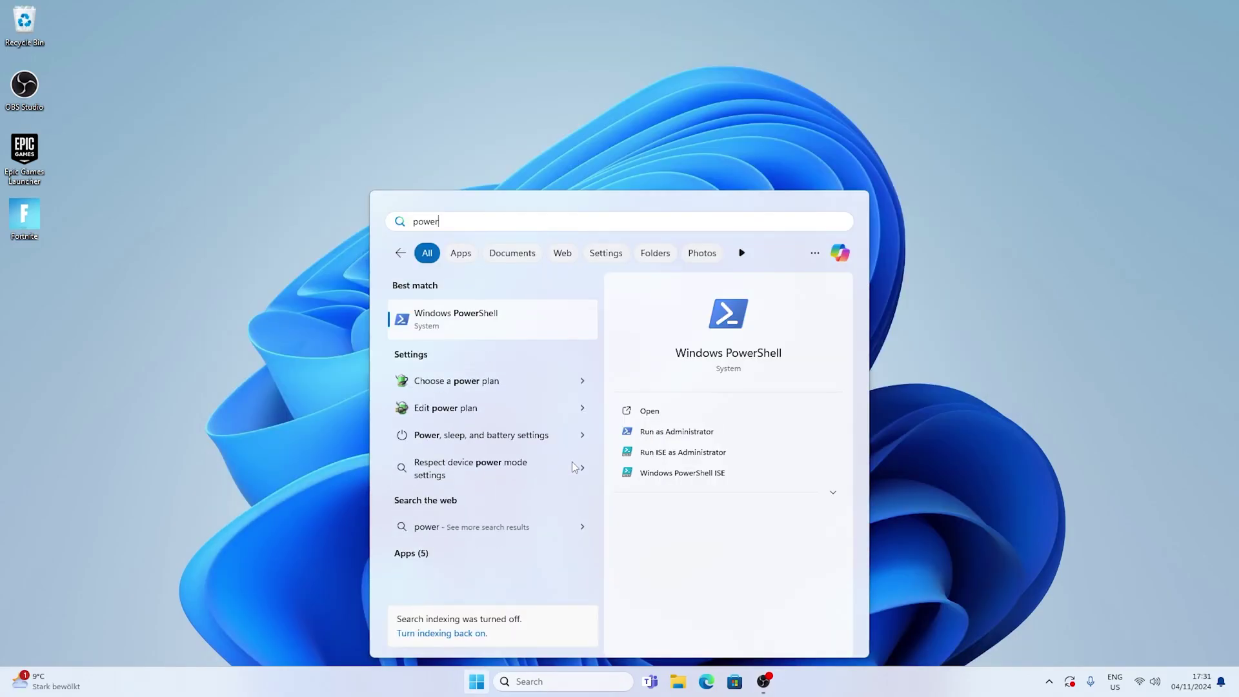
pyautogui.click(453, 385)
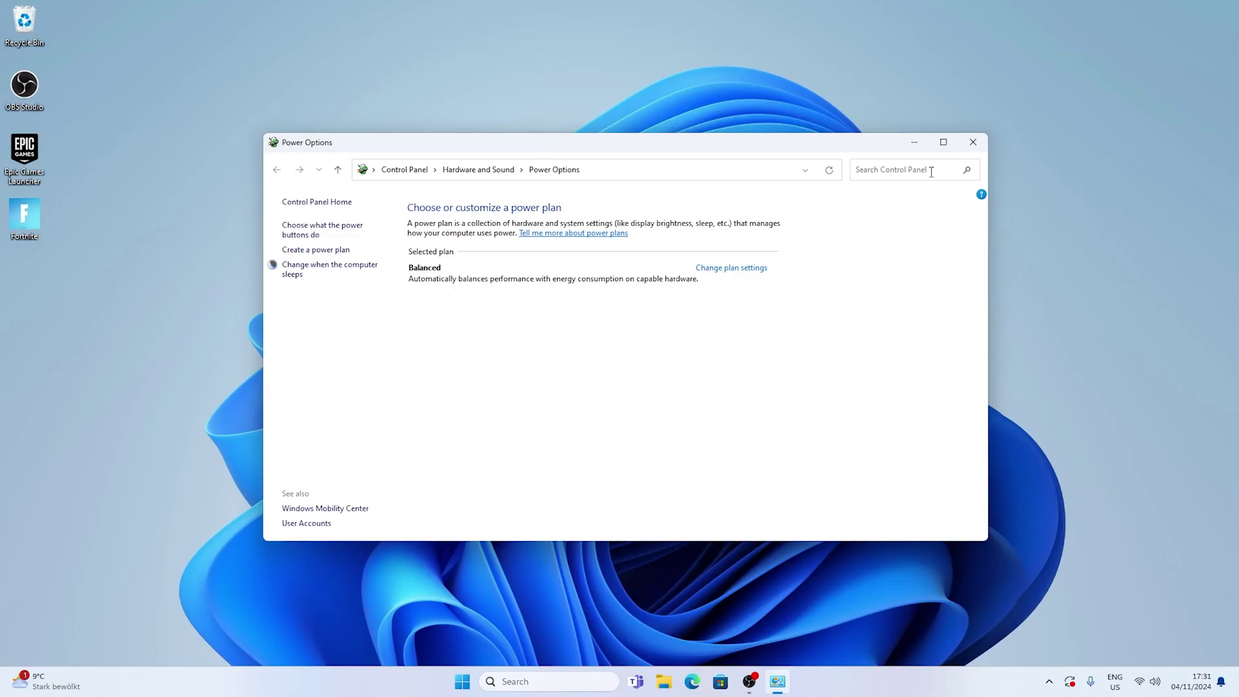
pyautogui.click(973, 142)
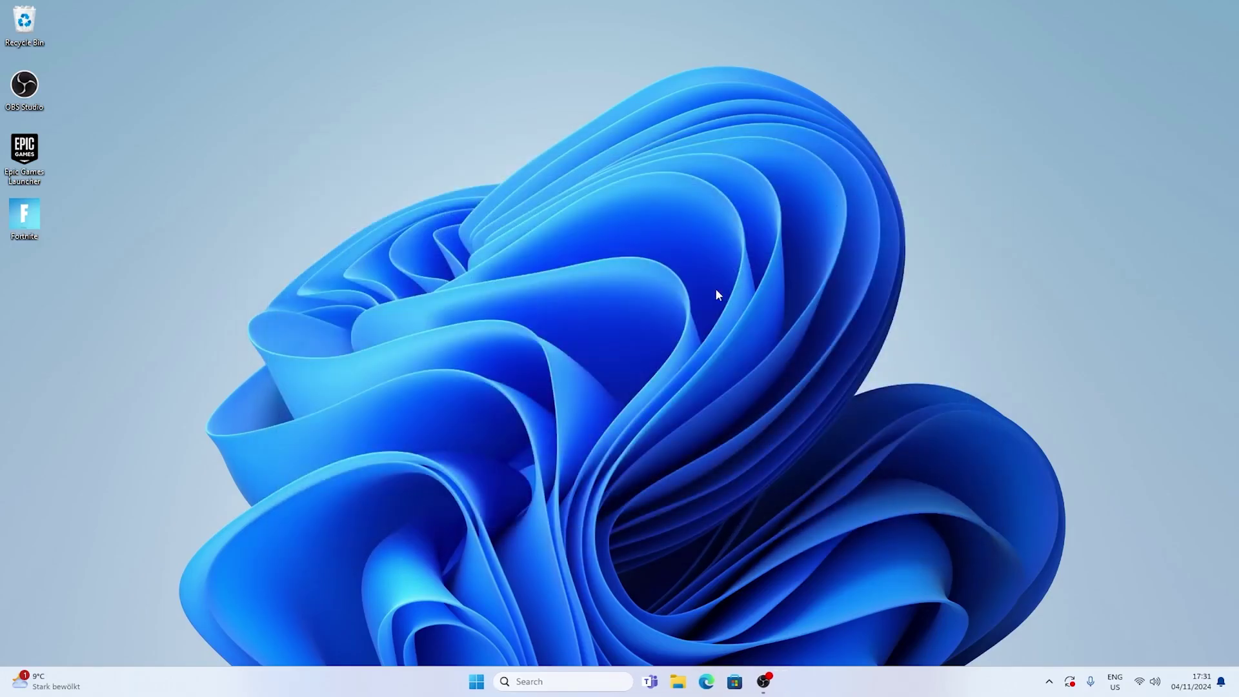
# Step: In an admin Command Prompt, run powercfg -duplicatescheme e9a42b02-d5df-448d-aa00-03f14749eb61, then close it
pyautogui.press('super')
pyautogui.write('cmd')
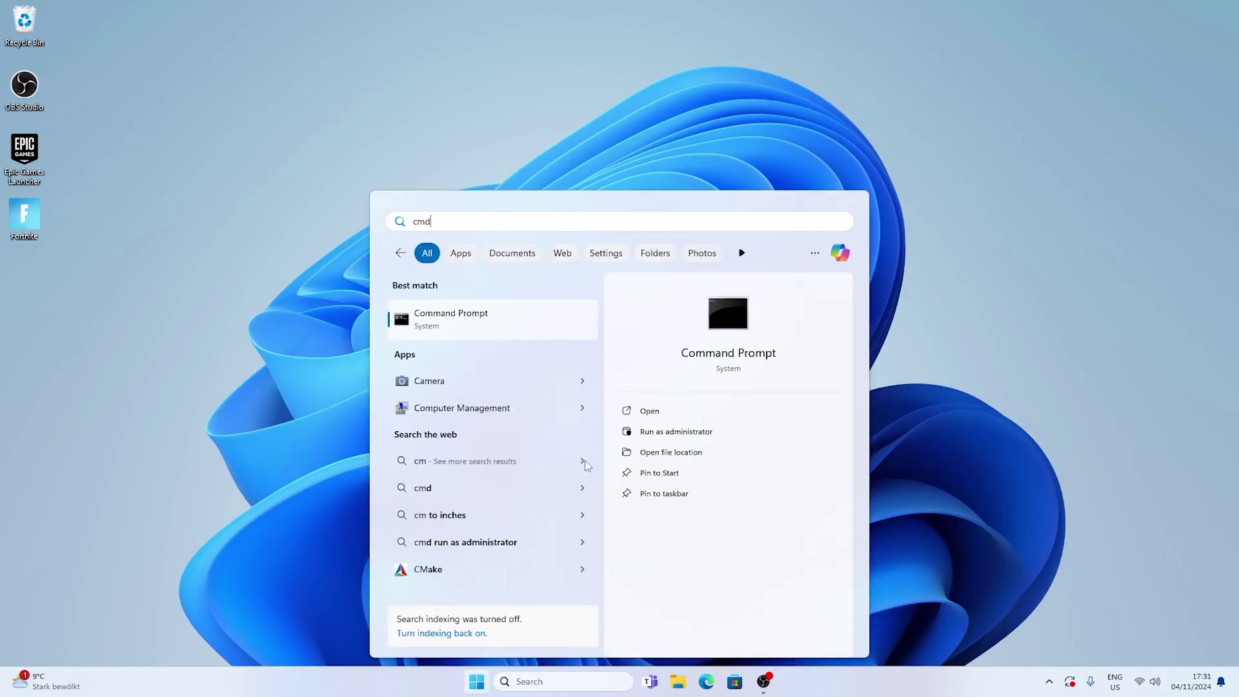
pyautogui.rightClick(456, 317)
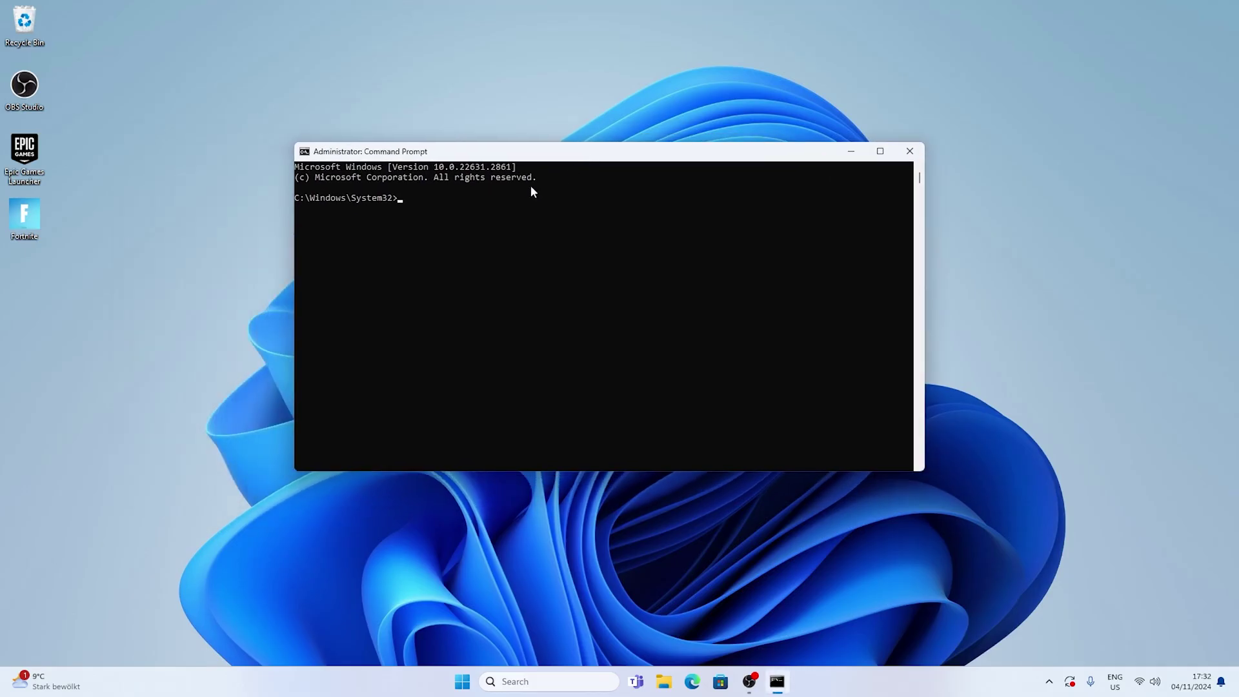
pyautogui.write('powercfg -duplicatescheme e9a42b02-d5df-448d-aa00-03f14749eb61')
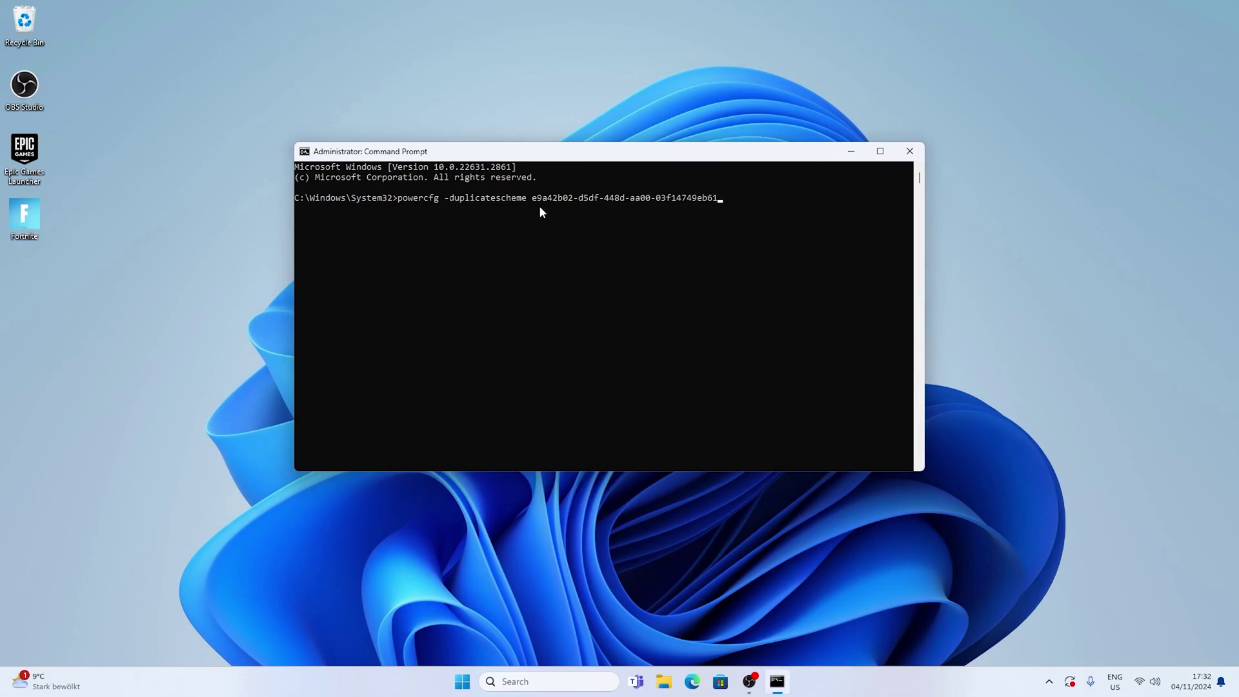
pyautogui.press('Return')
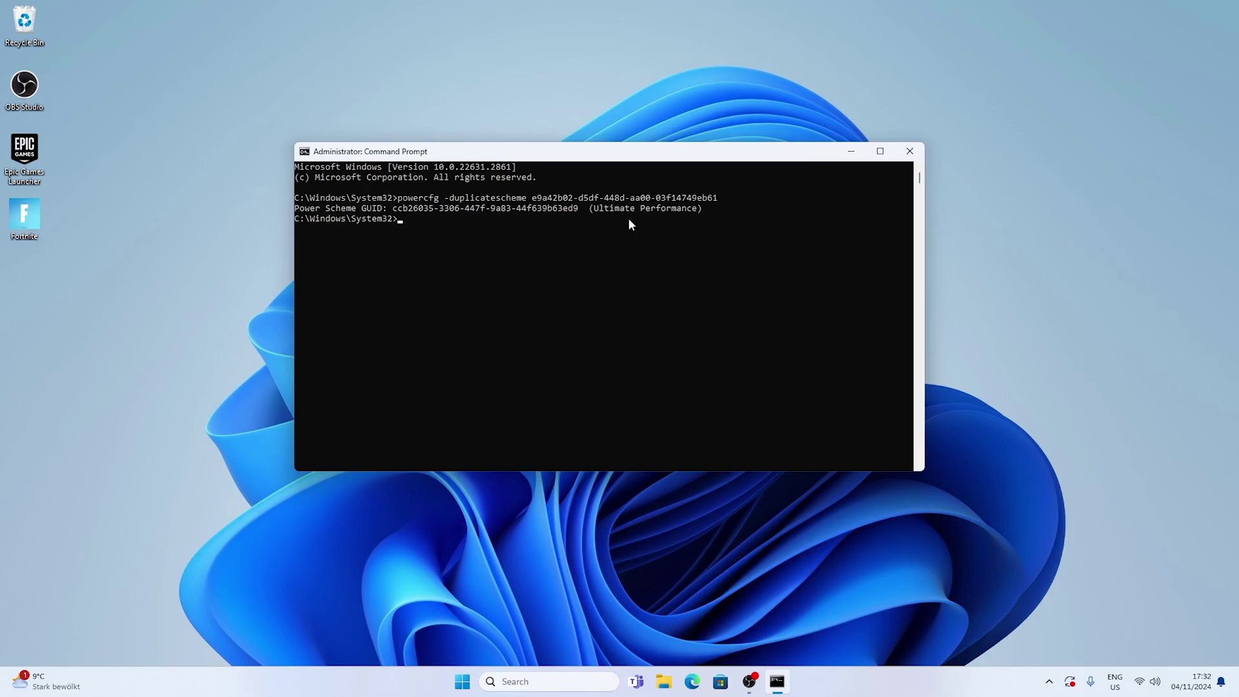
pyautogui.click(909, 155)
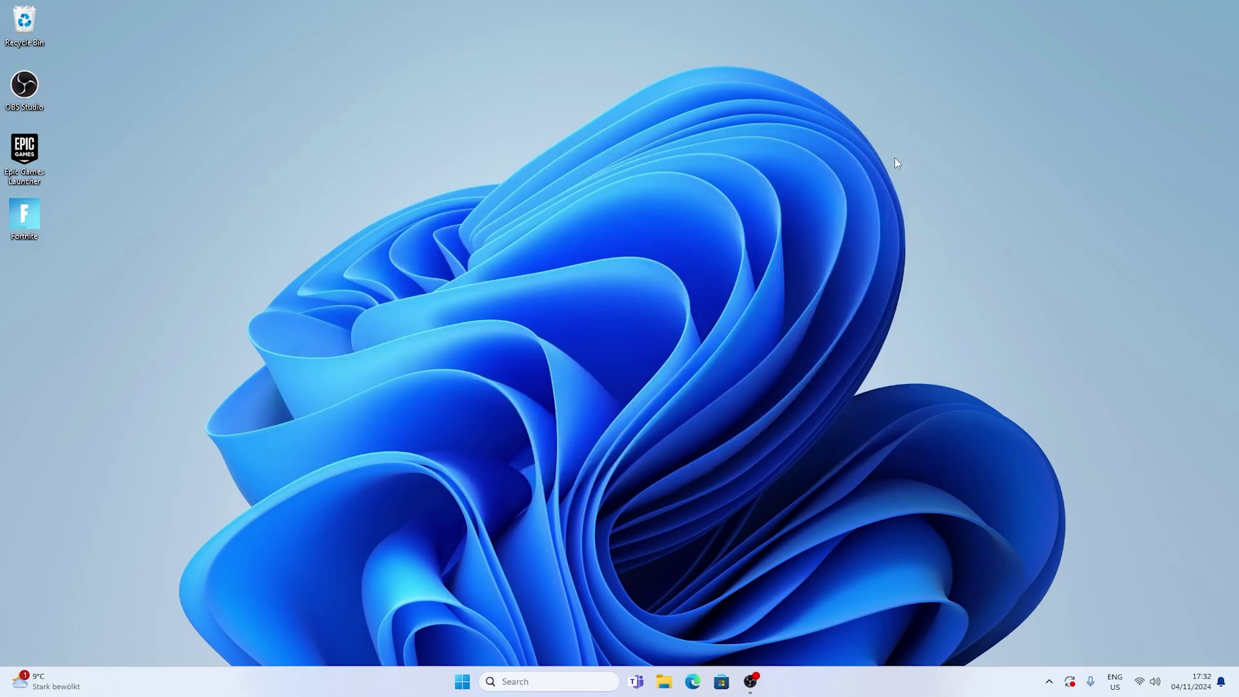
# Step: Search 'powe' and open Choose a power plan to see Ultimate Performance beside Balanced
pyautogui.press('super')
pyautogui.write('powe')
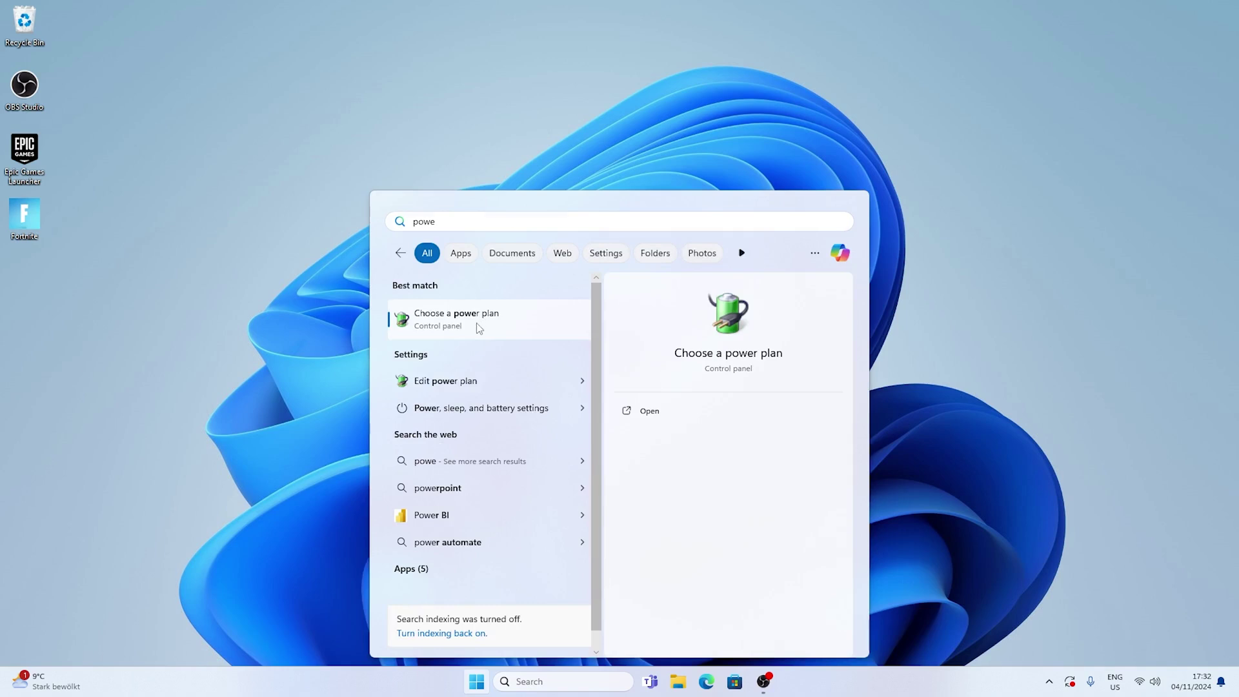
pyautogui.click(477, 323)
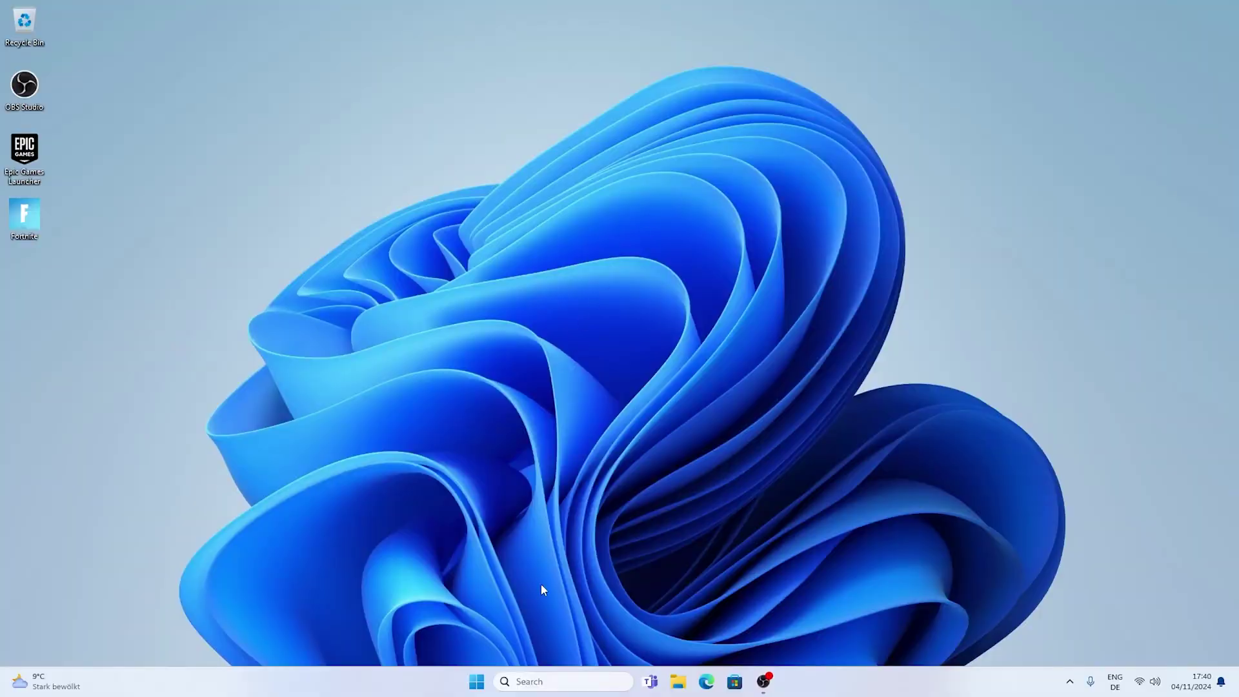
# Step: Search 'performance' and open Adjust the appearance and performance of Windows
pyautogui.click(534, 679)
pyautogui.write('performance')
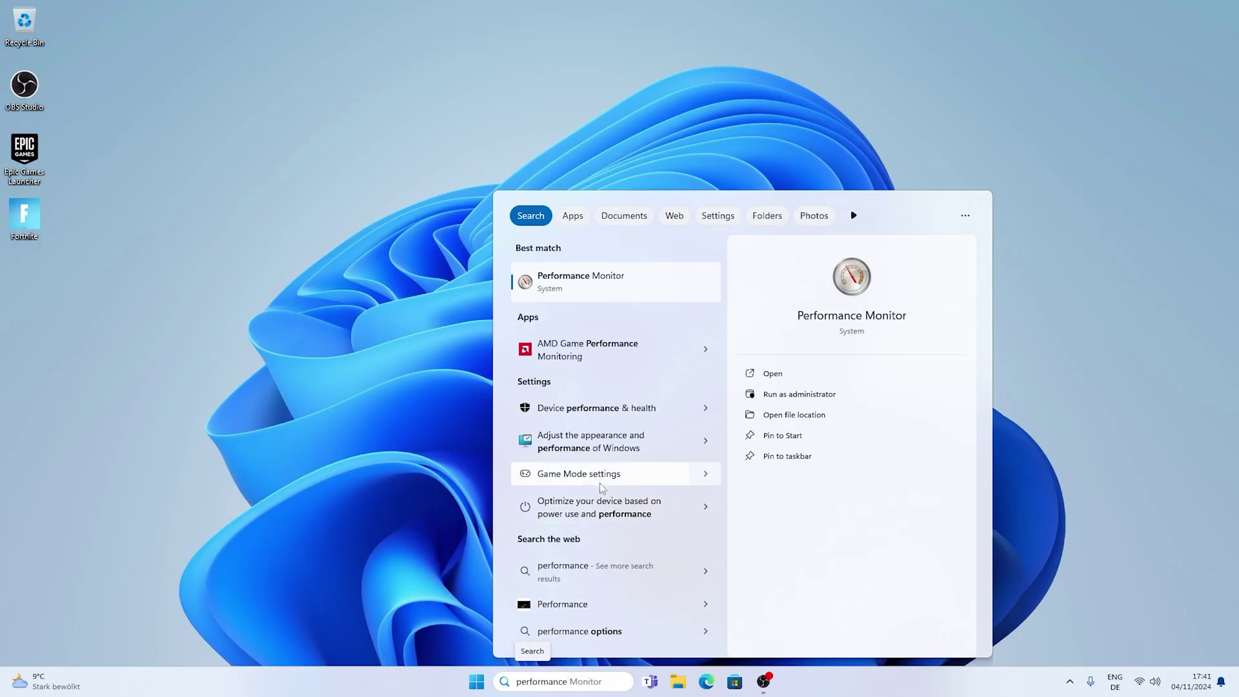
pyautogui.click(559, 443)
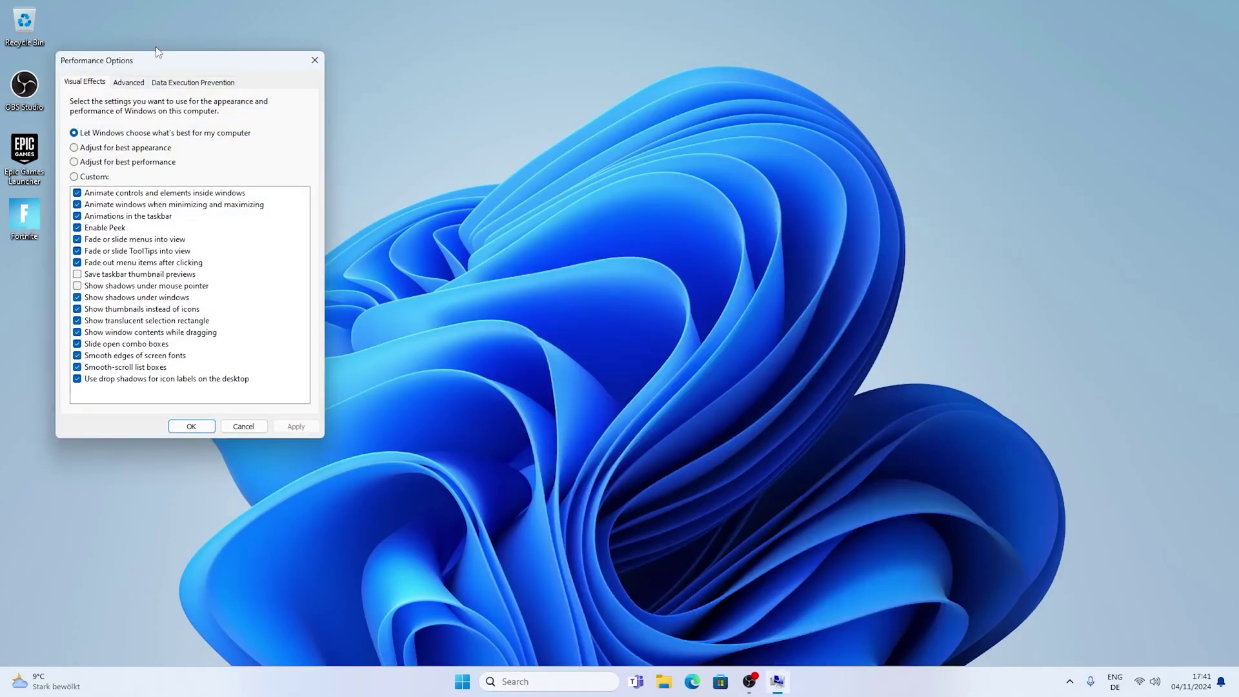
pyautogui.moveTo(155, 61); pyautogui.dragTo(551, 162)
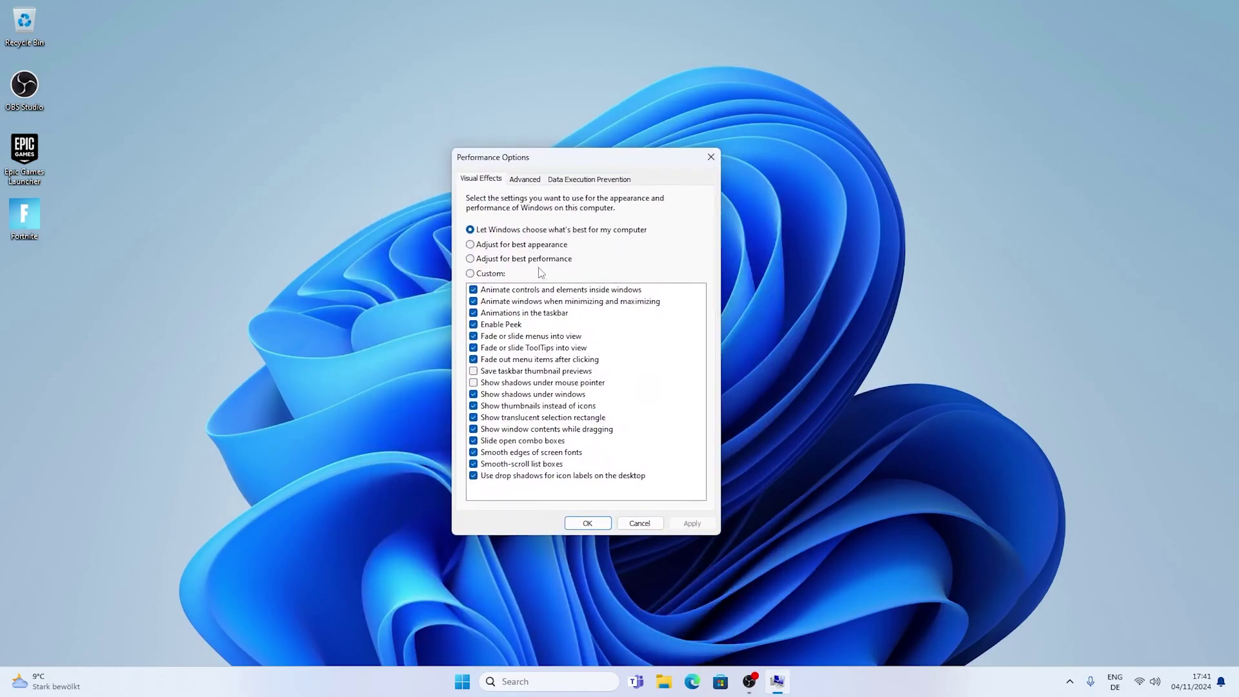
# Step: Choose Adjust for best performance, keep Show thumbnails instead of icons, apply, and open Advanced
pyautogui.click(504, 259)
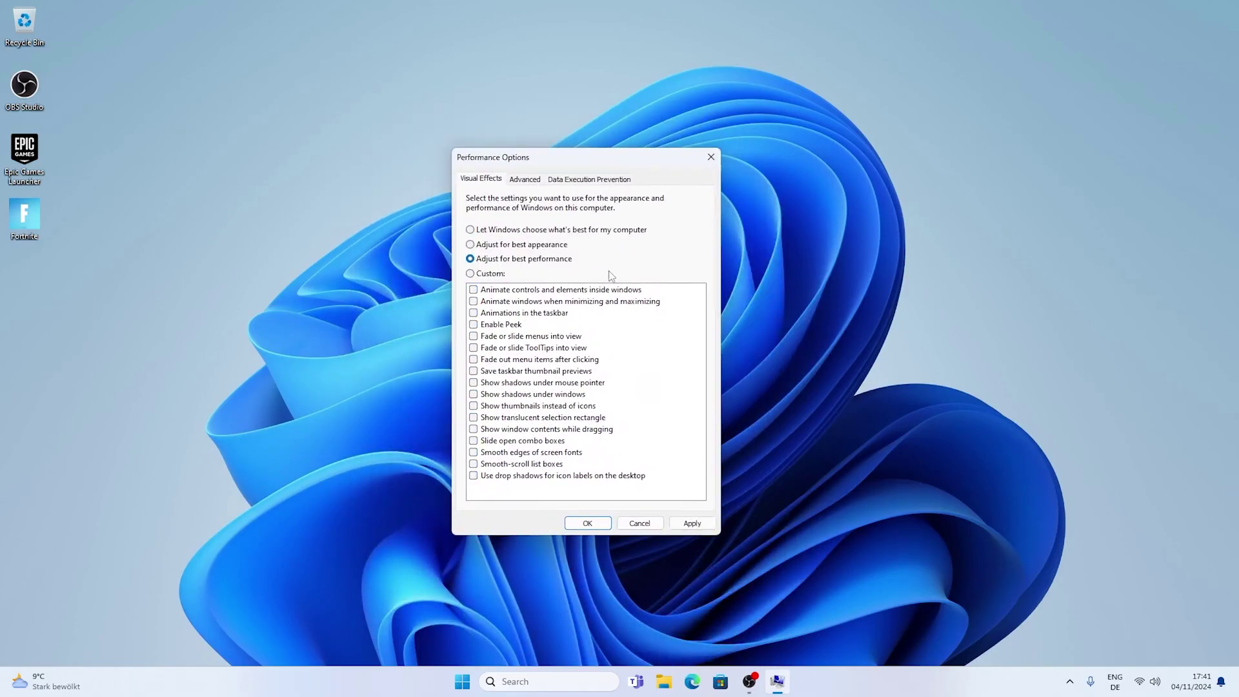
pyautogui.click(474, 407)
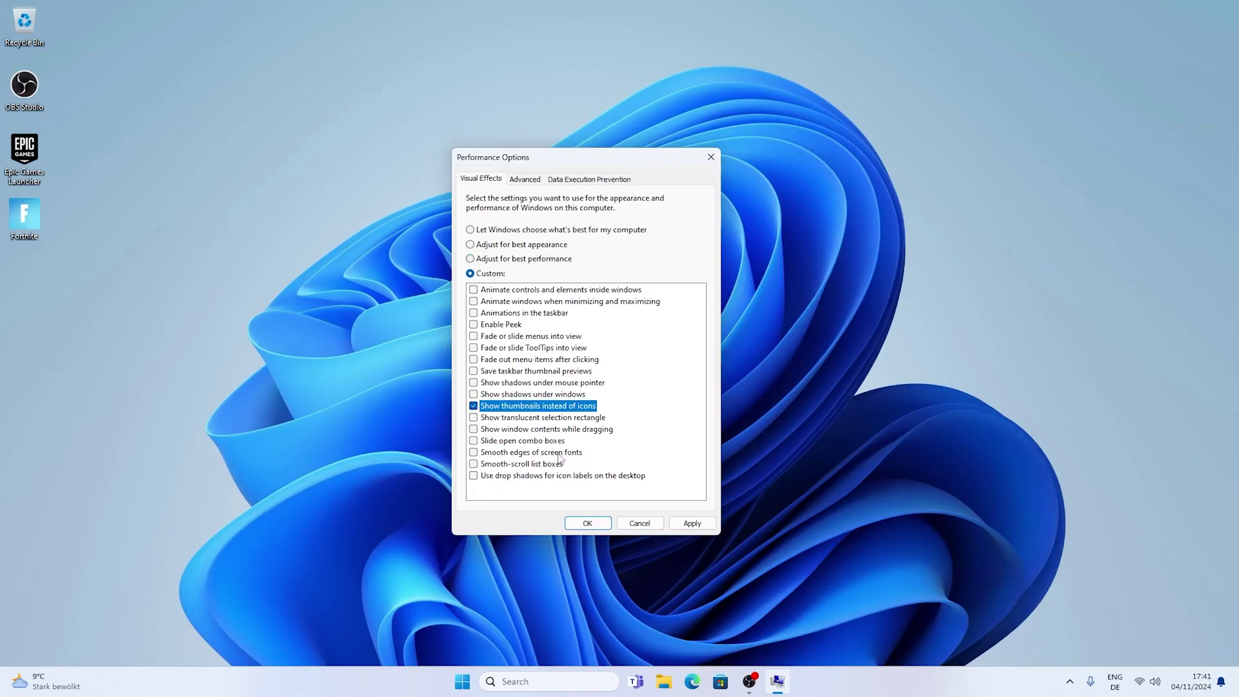
pyautogui.click(689, 523)
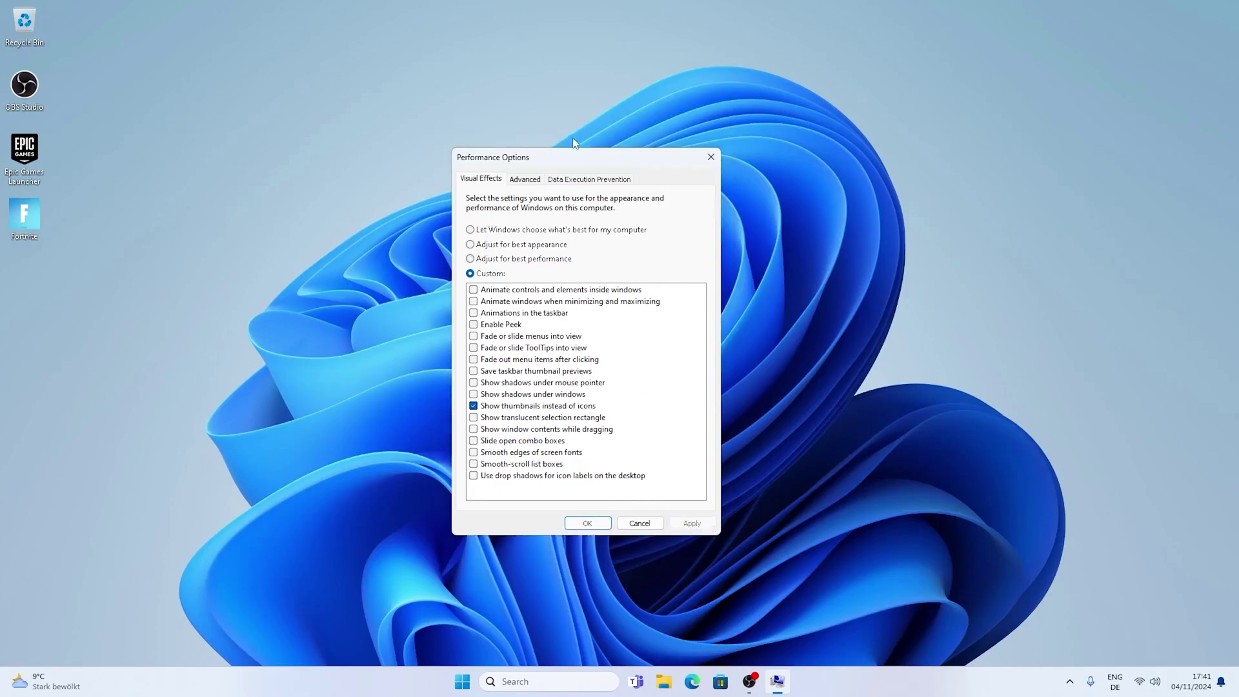
pyautogui.moveTo(572, 162)
pyautogui.mouseDown()
pyautogui.moveTo(641, 166)
pyautogui.moveTo(652, 183)
pyautogui.moveTo(431, 150)
pyautogui.moveTo(559, 114)
pyautogui.moveTo(565, 138)
pyautogui.mouseUp()
pyautogui.moveTo(566, 144)
pyautogui.mouseDown()
pyautogui.moveTo(568, 215)
pyautogui.moveTo(584, 150)
pyautogui.mouseUp()
pyautogui.click(544, 164)
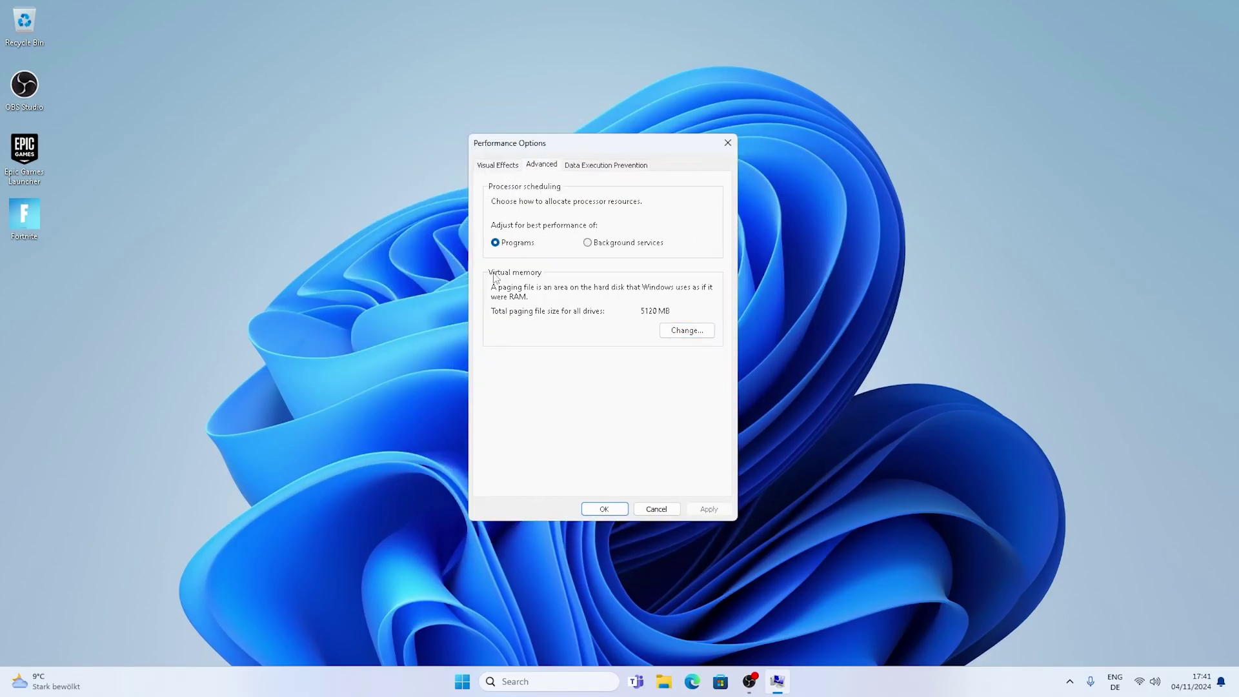
# Step: Turn off automatic paging file management in Virtual Memory and look up that 1 GB equals 1024 MB
pyautogui.click(671, 331)
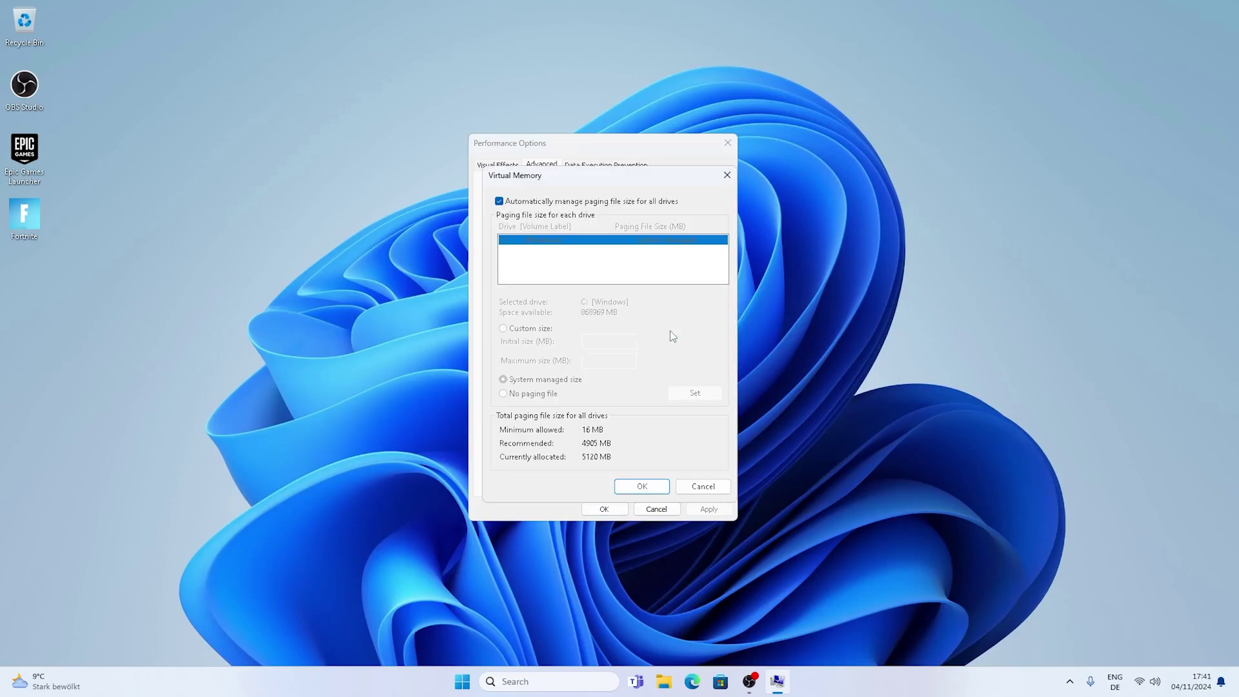
pyautogui.click(500, 202)
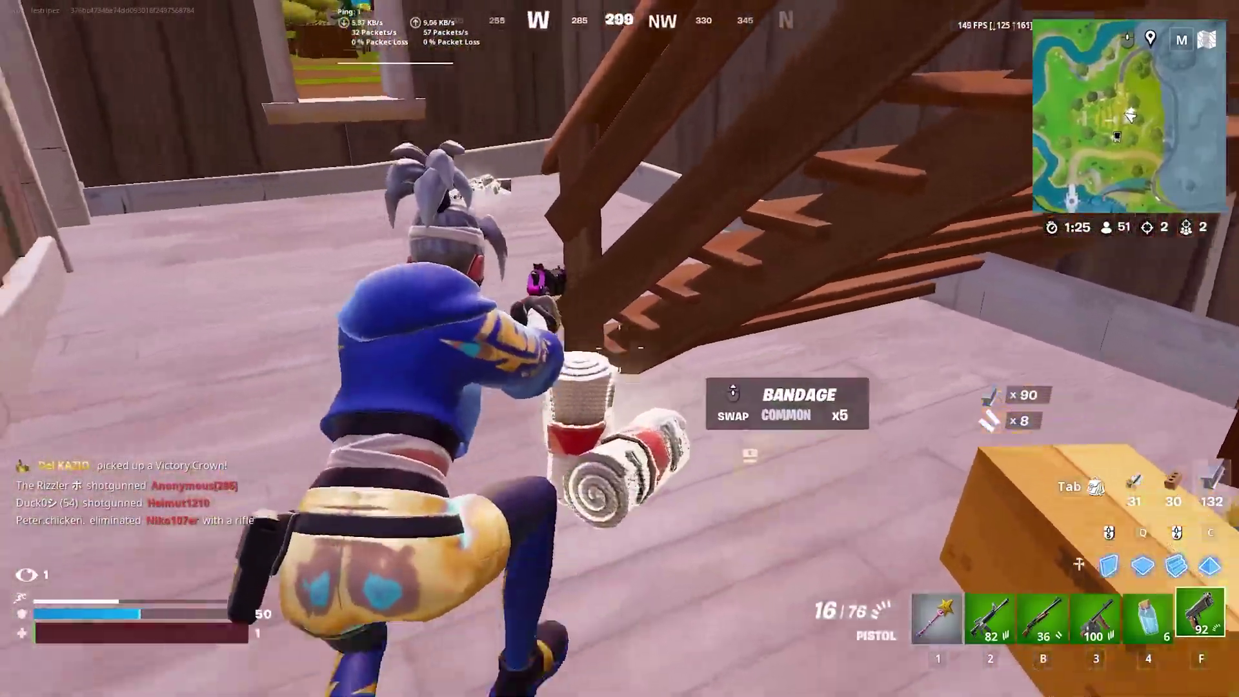
pyautogui.moveTo(333, 224); pyautogui.dragTo(426, 219)
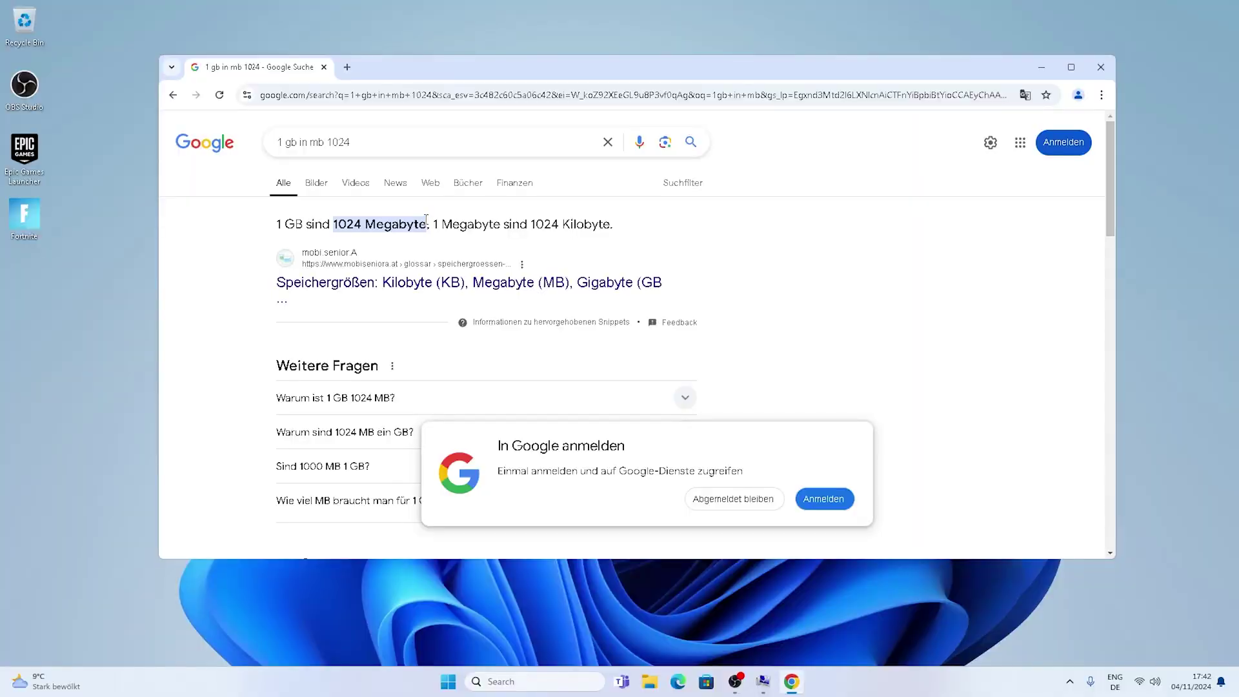
pyautogui.moveTo(334, 224); pyautogui.dragTo(354, 224)
pyautogui.click(1101, 67)
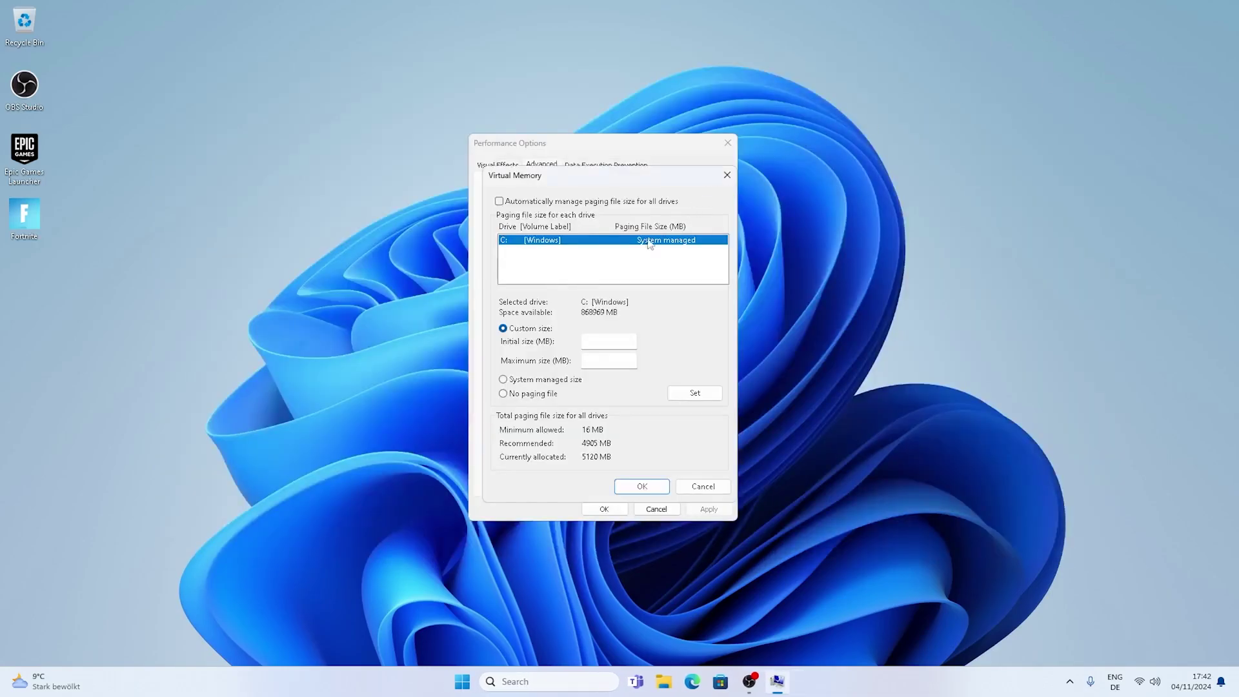
pyautogui.press('super')
# Step: Open Calculator beside Virtual Memory and compute 32 × 1024 = 32768
pyautogui.write('calc')
pyautogui.press('Return')
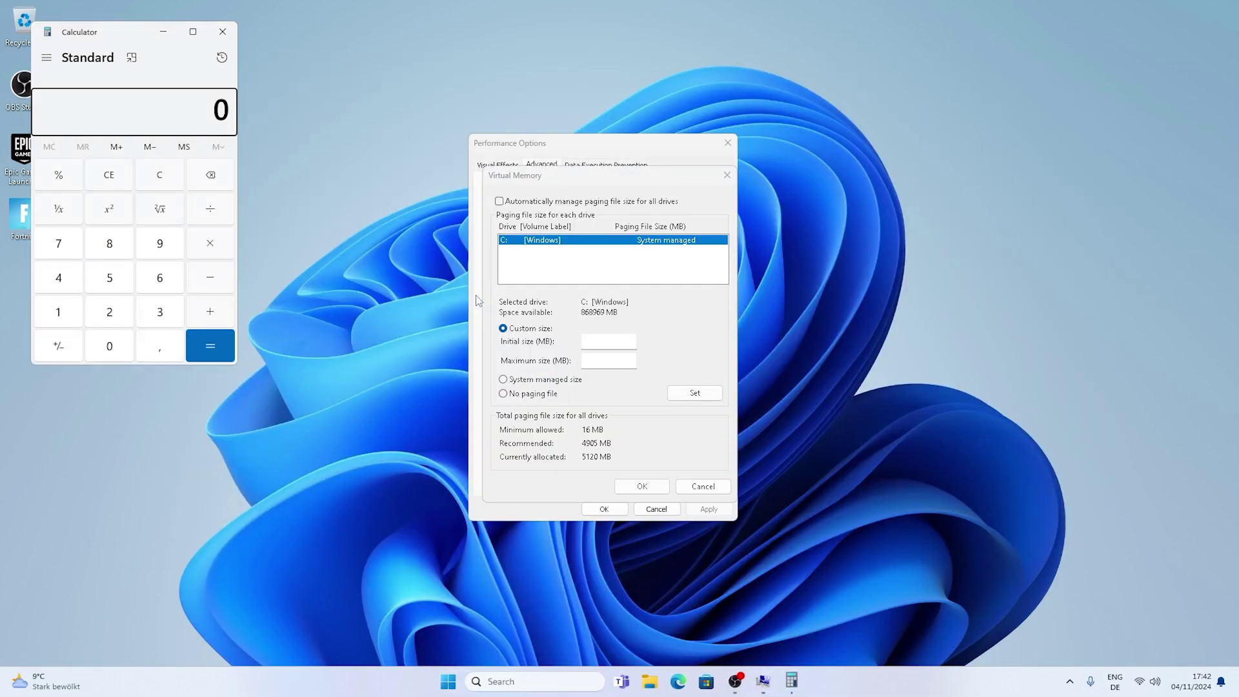
pyautogui.moveTo(142, 18); pyautogui.dragTo(358, 184)
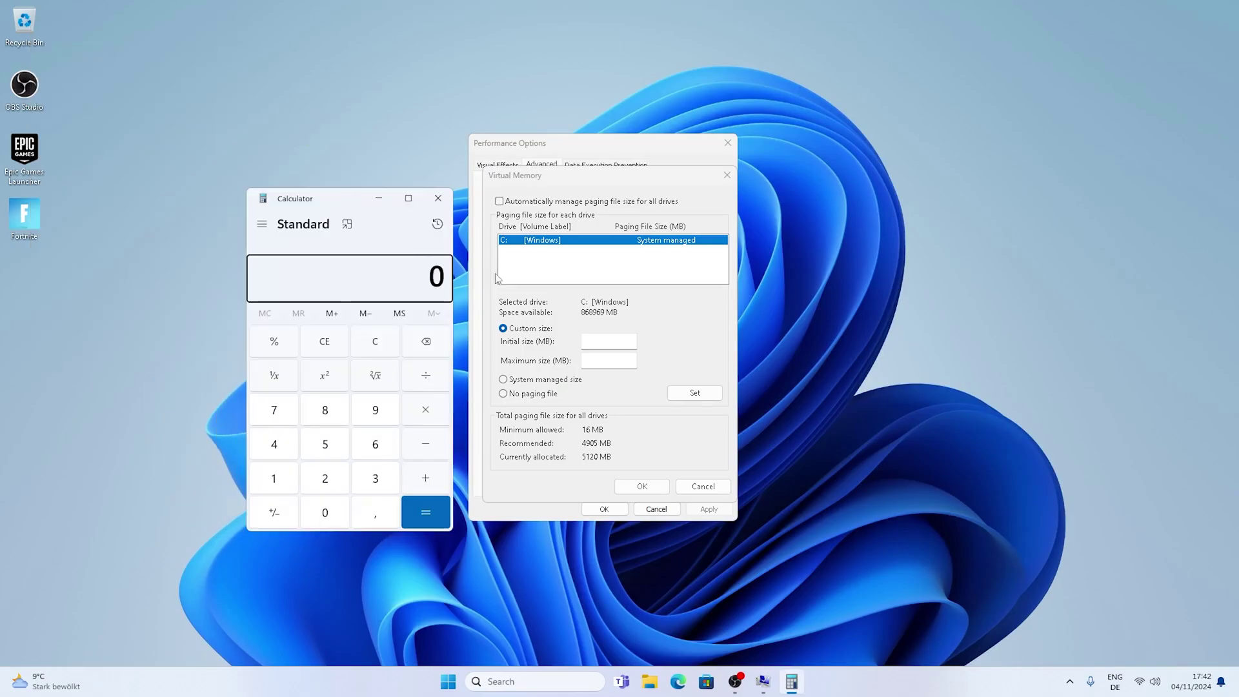
pyautogui.click(597, 342)
pyautogui.click(376, 399)
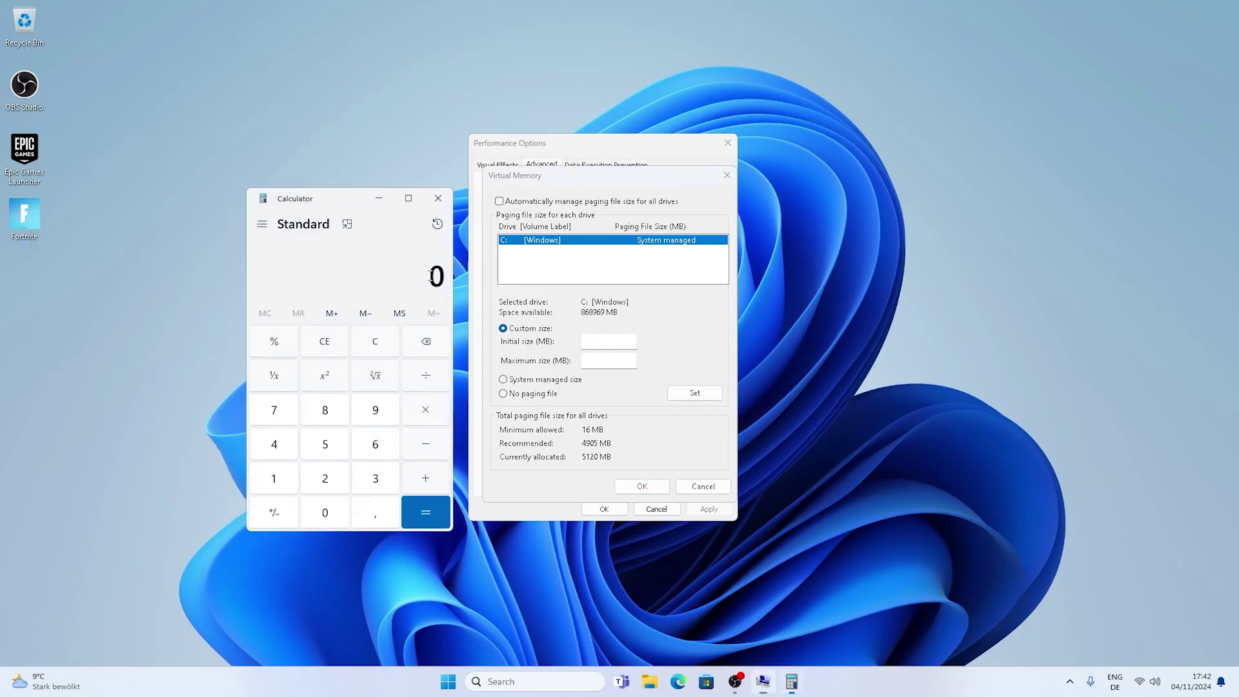
pyautogui.click(368, 479)
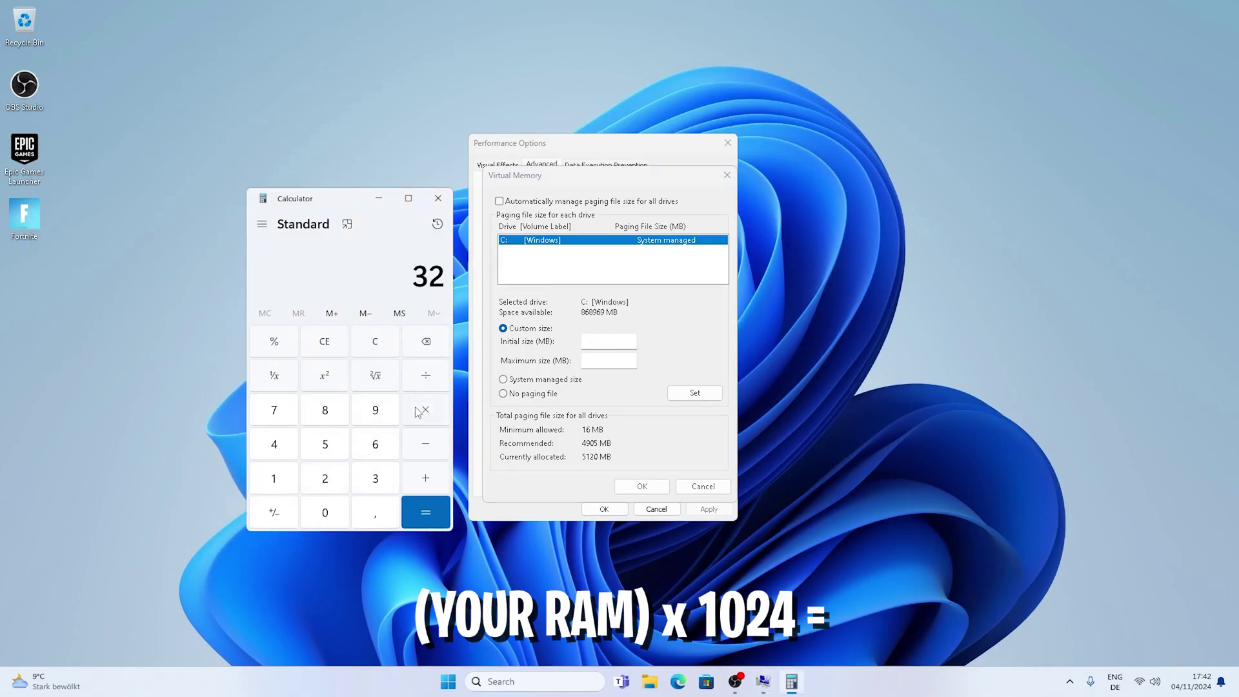
pyautogui.click(417, 412)
pyautogui.click(275, 481)
pyautogui.click(326, 511)
pyautogui.click(324, 479)
pyautogui.click(286, 450)
pyautogui.click(416, 507)
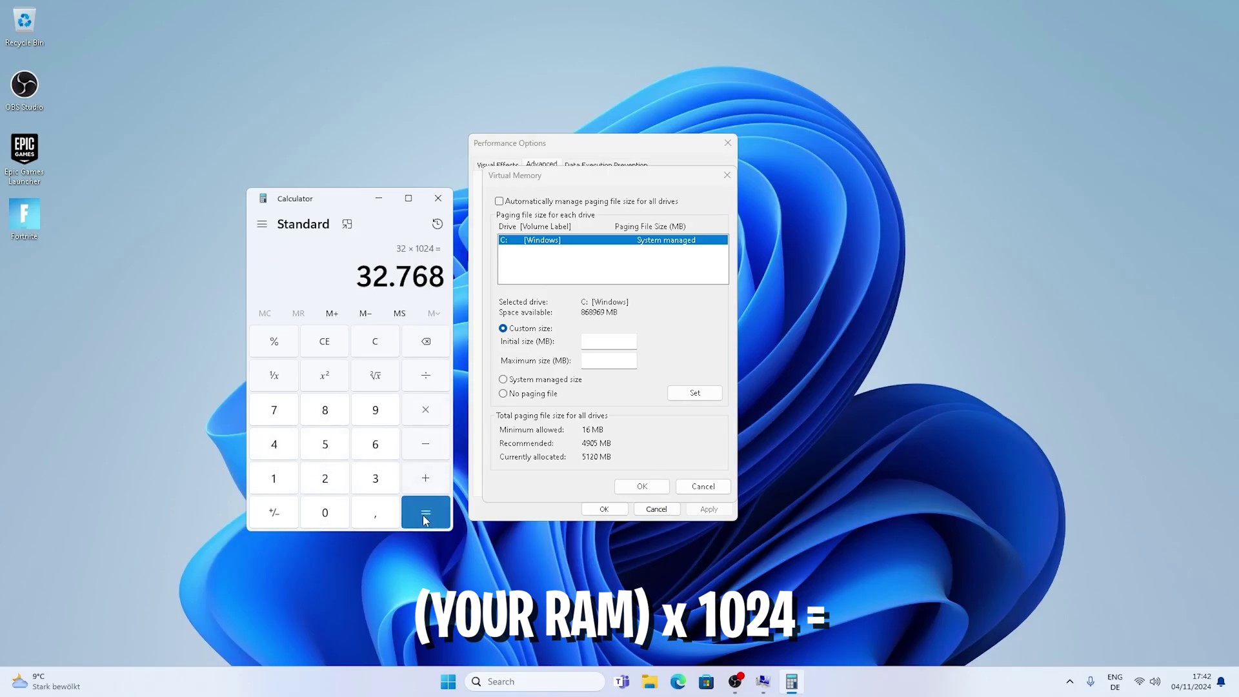
# Step: Set C:'s paging file to 32768 MB initial and 65536 MB maximum (32768 × 2), and confirm
pyautogui.click(594, 338)
pyautogui.write('32768')
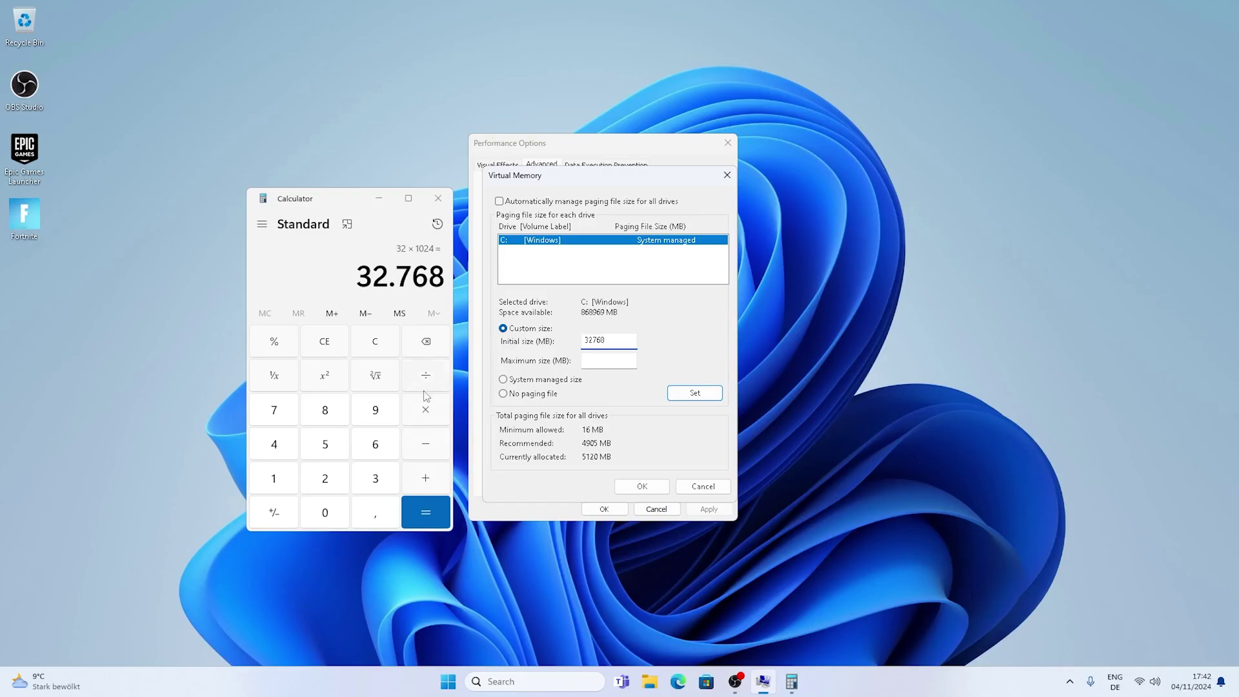
pyautogui.click(429, 413)
pyautogui.click(334, 478)
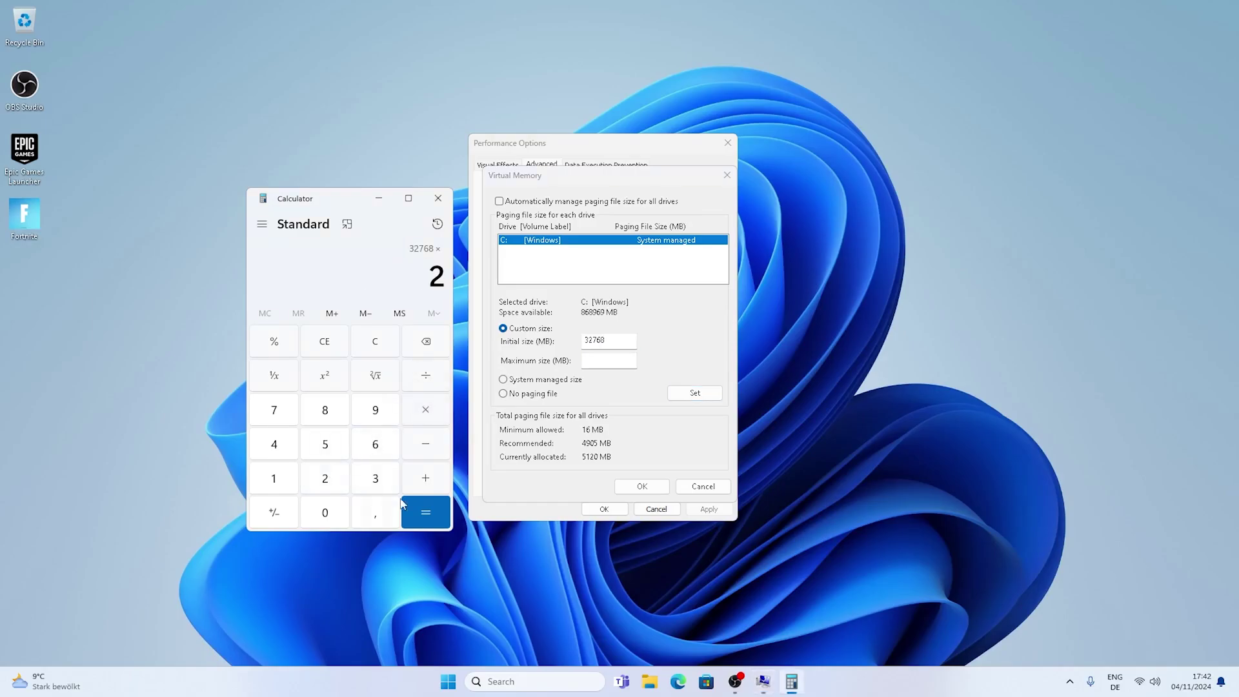
pyautogui.click(403, 504)
pyautogui.moveTo(357, 278); pyautogui.dragTo(445, 276)
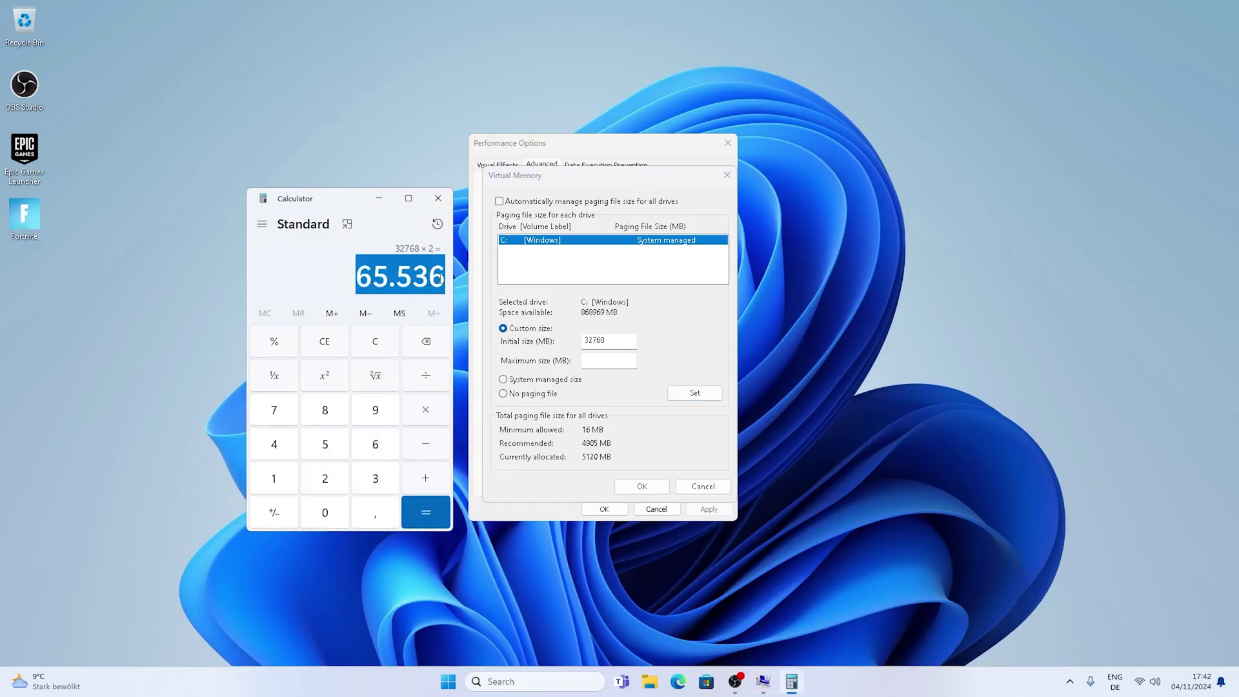
pyautogui.click(592, 360)
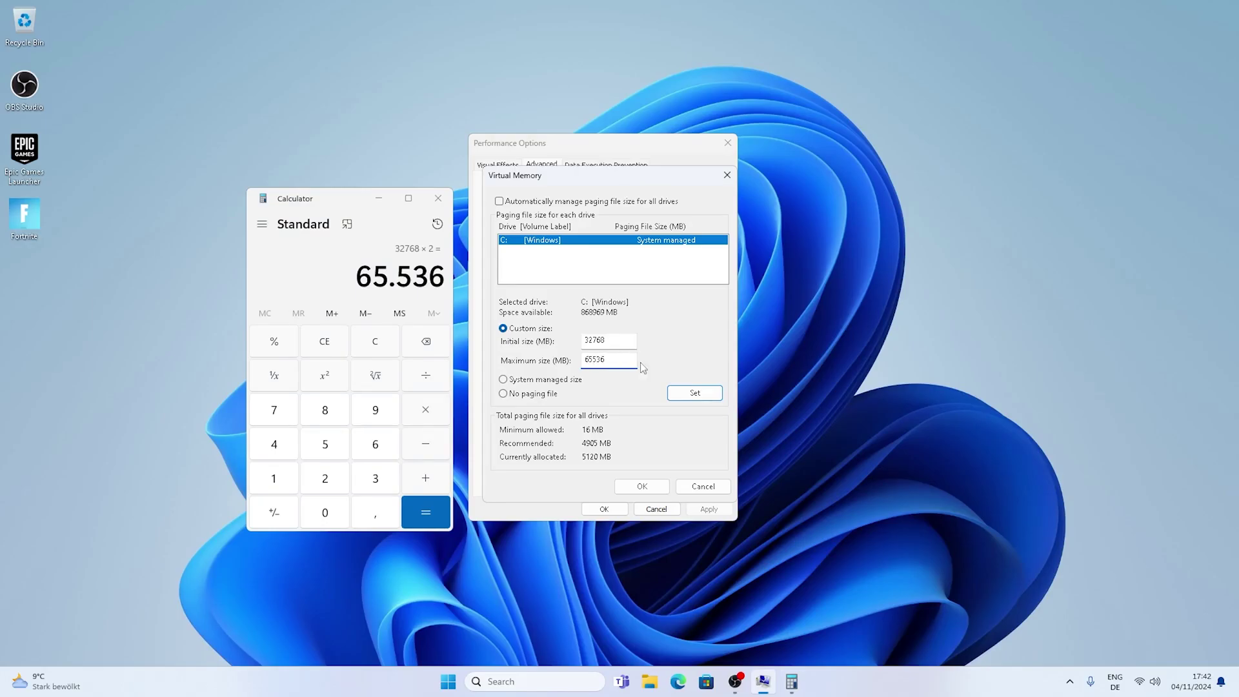
pyautogui.click(694, 393)
pyautogui.click(438, 198)
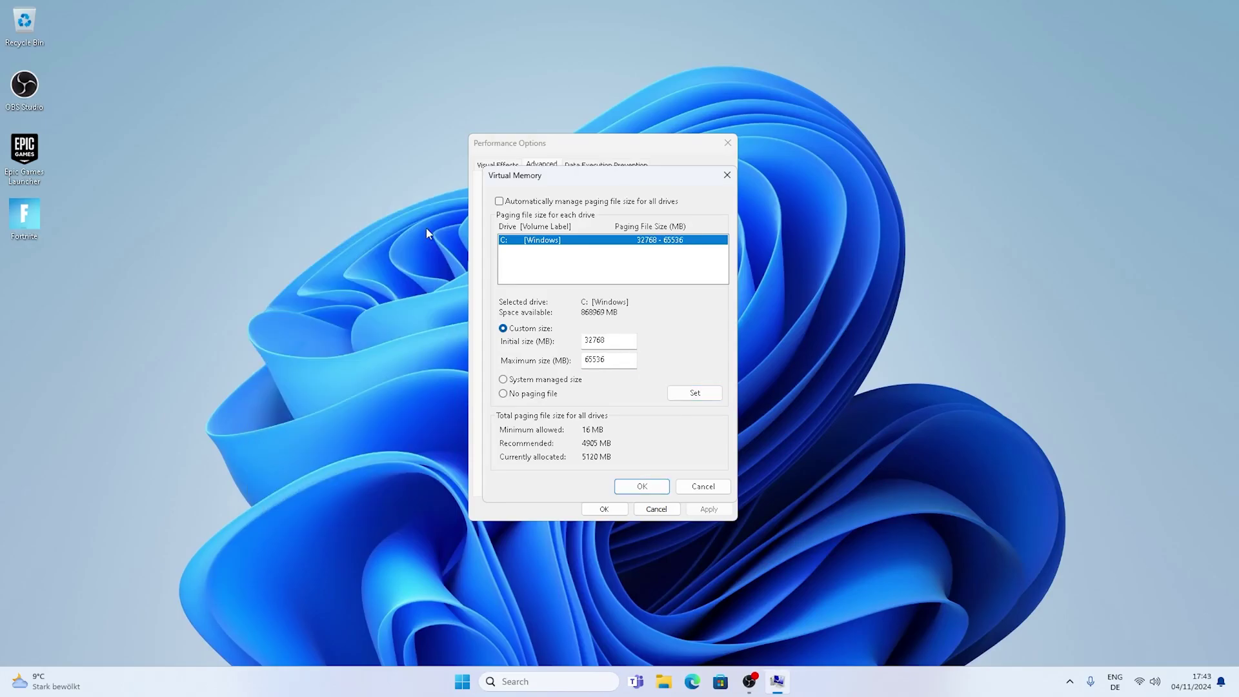
pyautogui.click(643, 486)
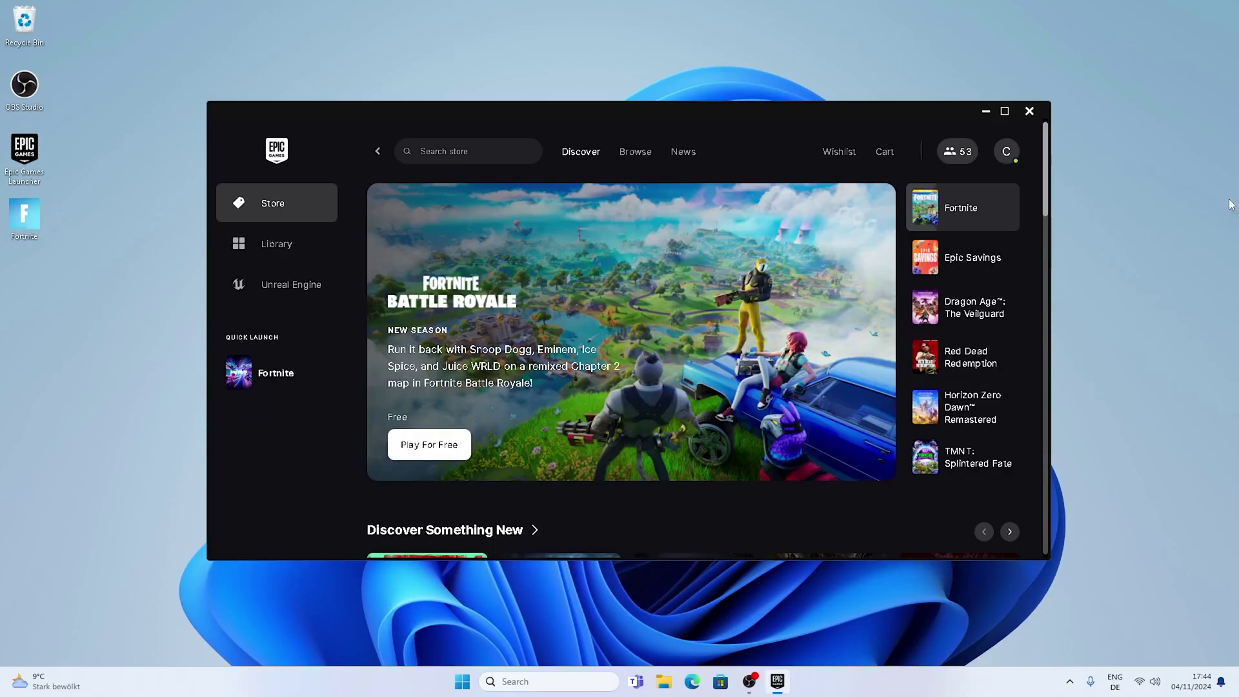
# Step: In the Library, open Fortnite's Options and tick Pre-download Streamed Assets
pyautogui.click(281, 244)
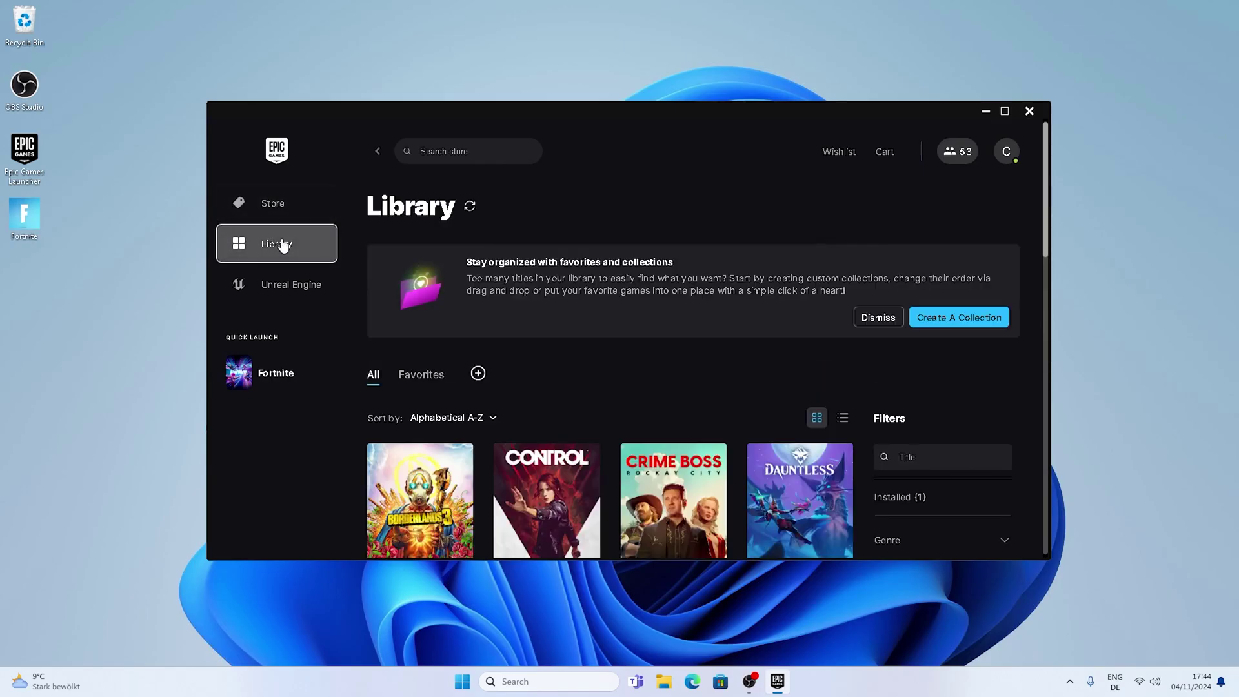
pyautogui.scroll(-6, 616, 373)
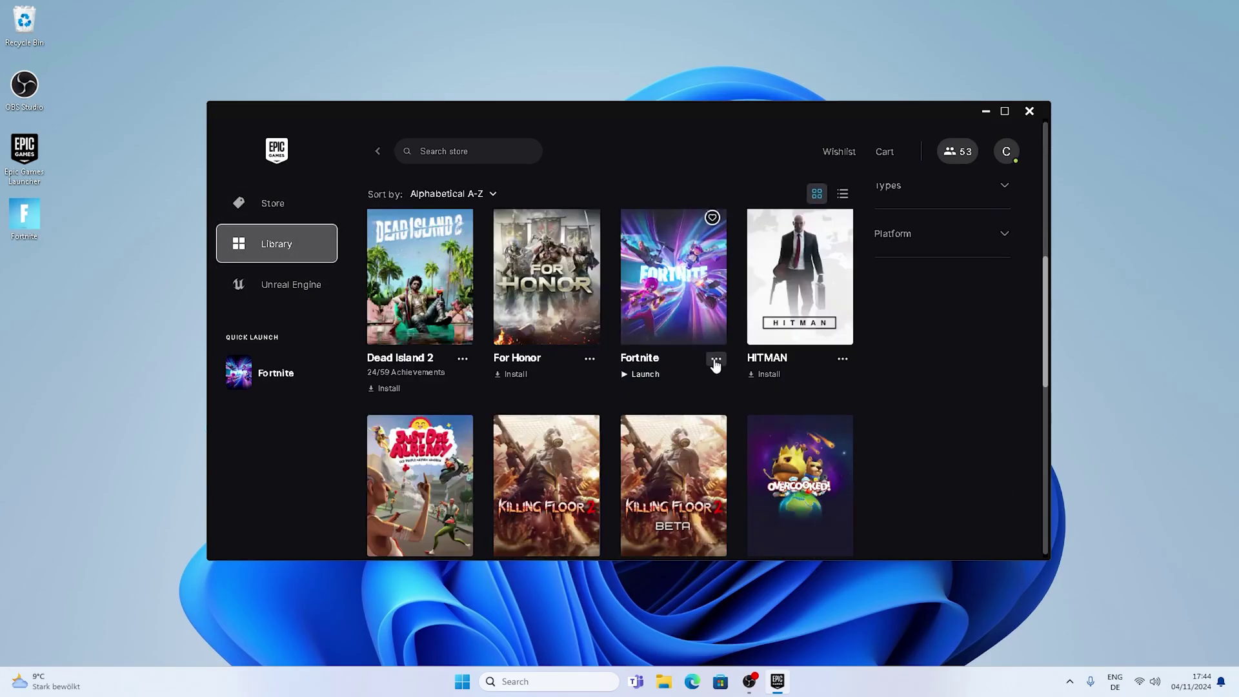
pyautogui.click(716, 360)
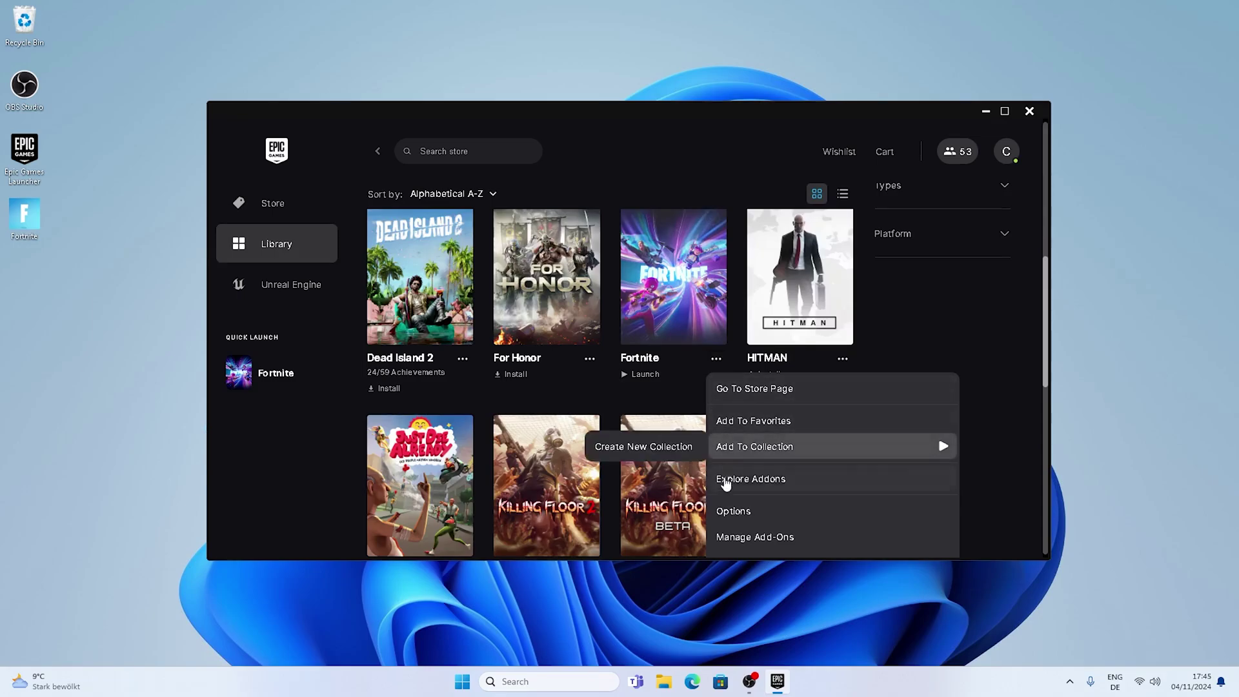
pyautogui.click(733, 511)
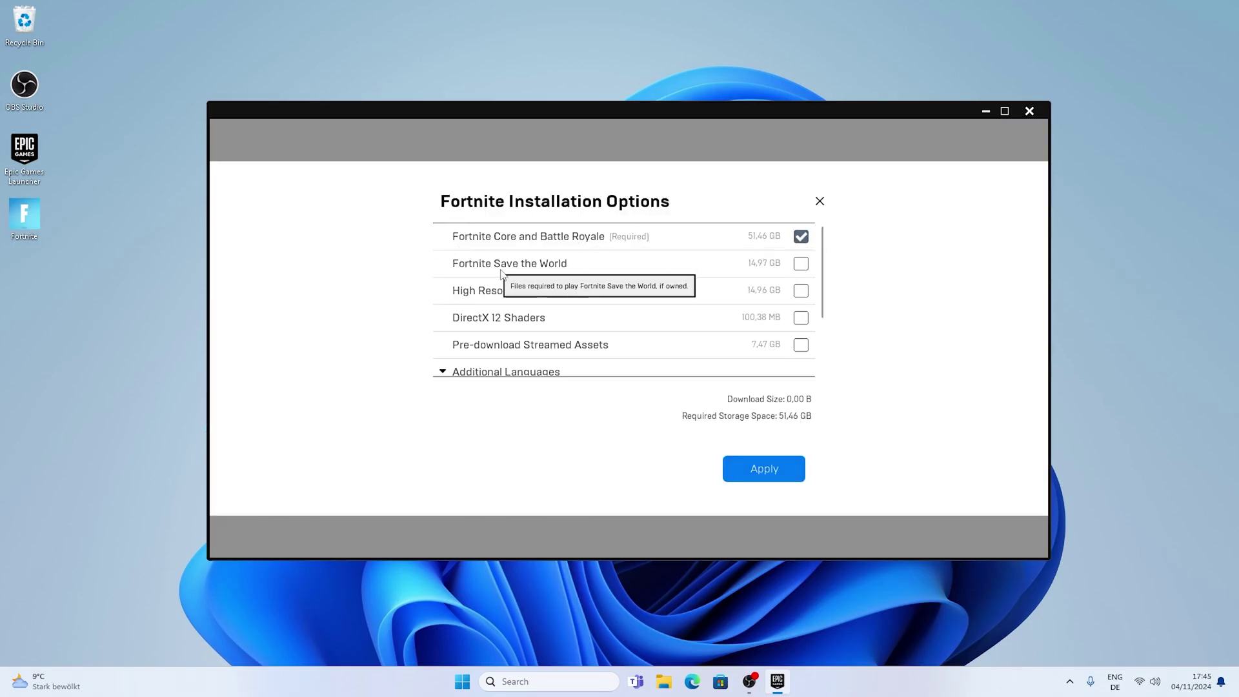
pyautogui.scroll(-1, 682, 311)
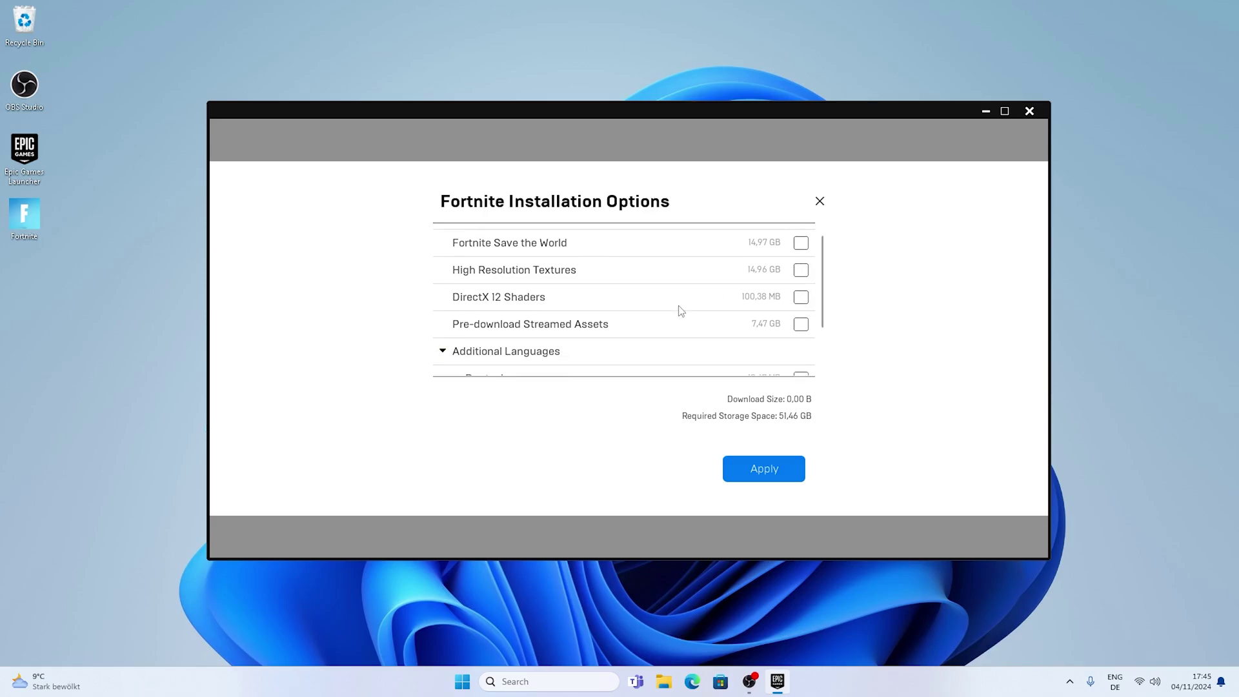
pyautogui.scroll(-1, 682, 311)
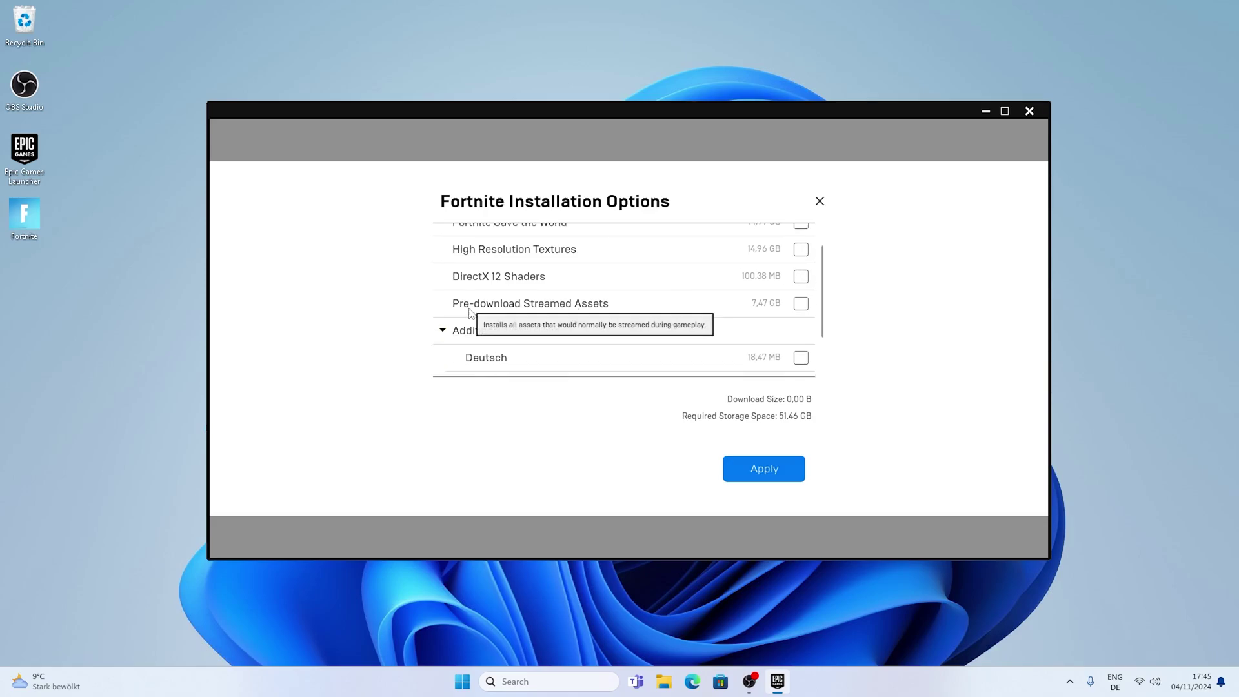
pyautogui.click(801, 304)
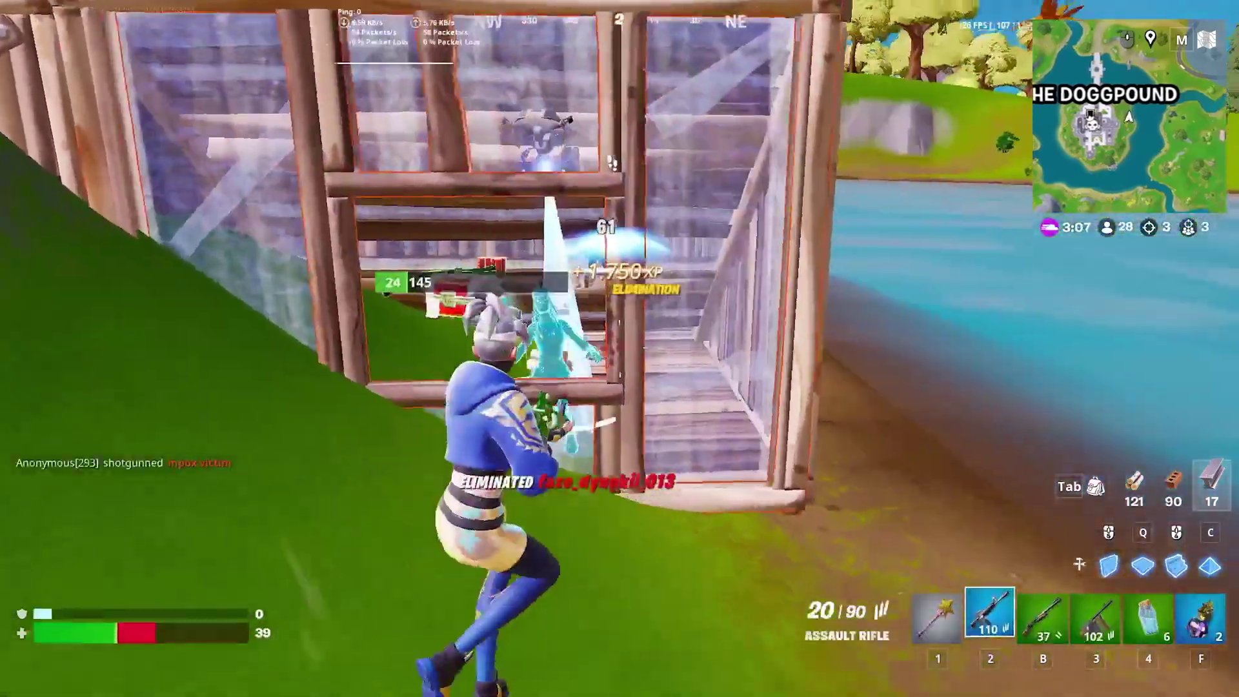
# Step: Swap the Small Shield Potion for the Med Kit and heal with it
pyautogui.press('1')
pyautogui.press('4')
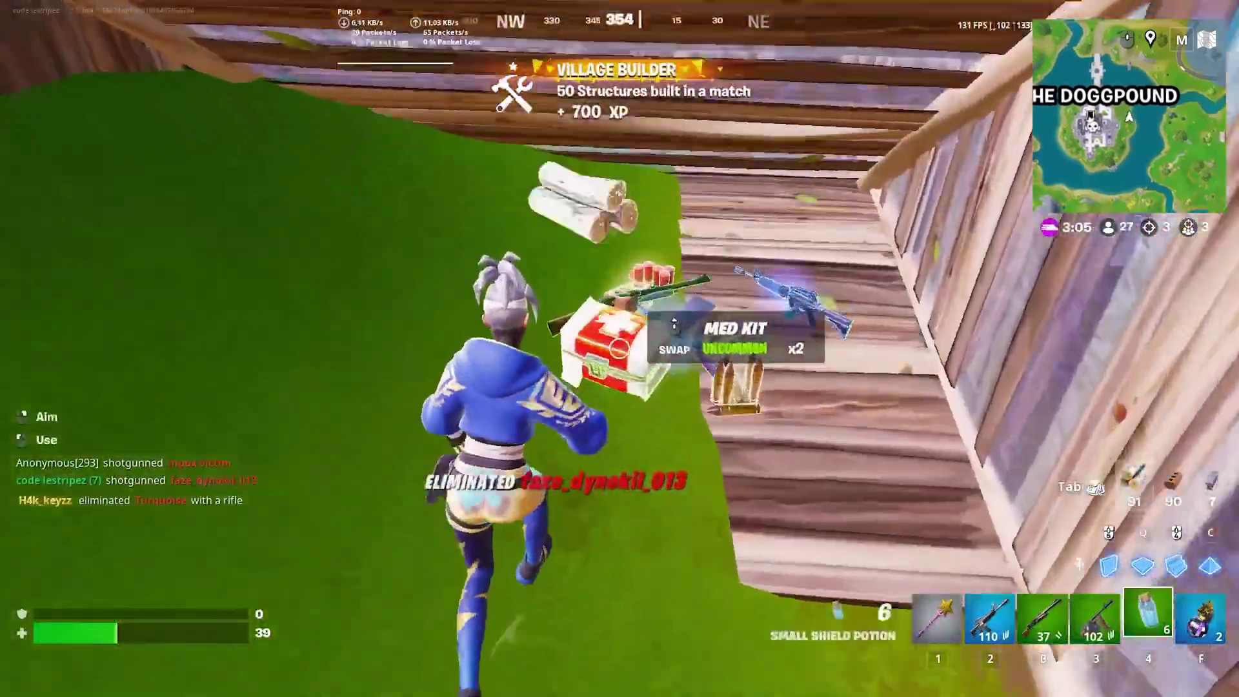
pyautogui.press('e')
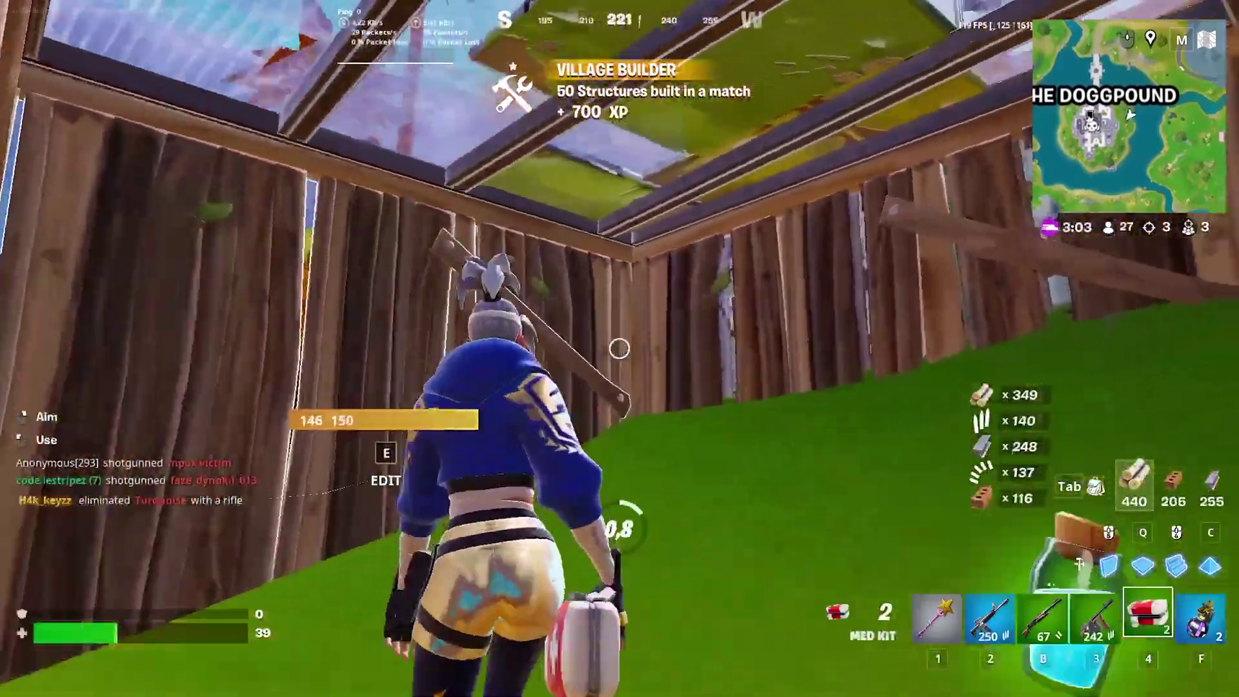
pyautogui.click(620, 349)
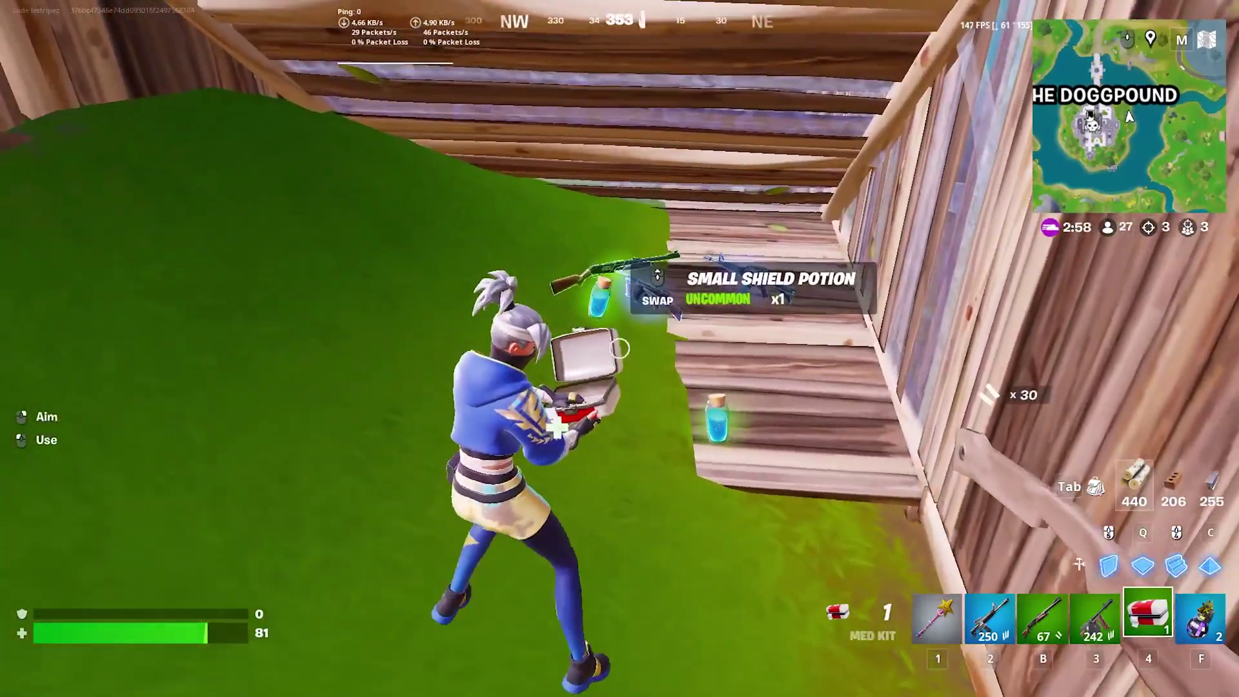
# Step: Pick up the Drum Gun into slot 3 and drink a Small Shield Potion
pyautogui.press('Tab')
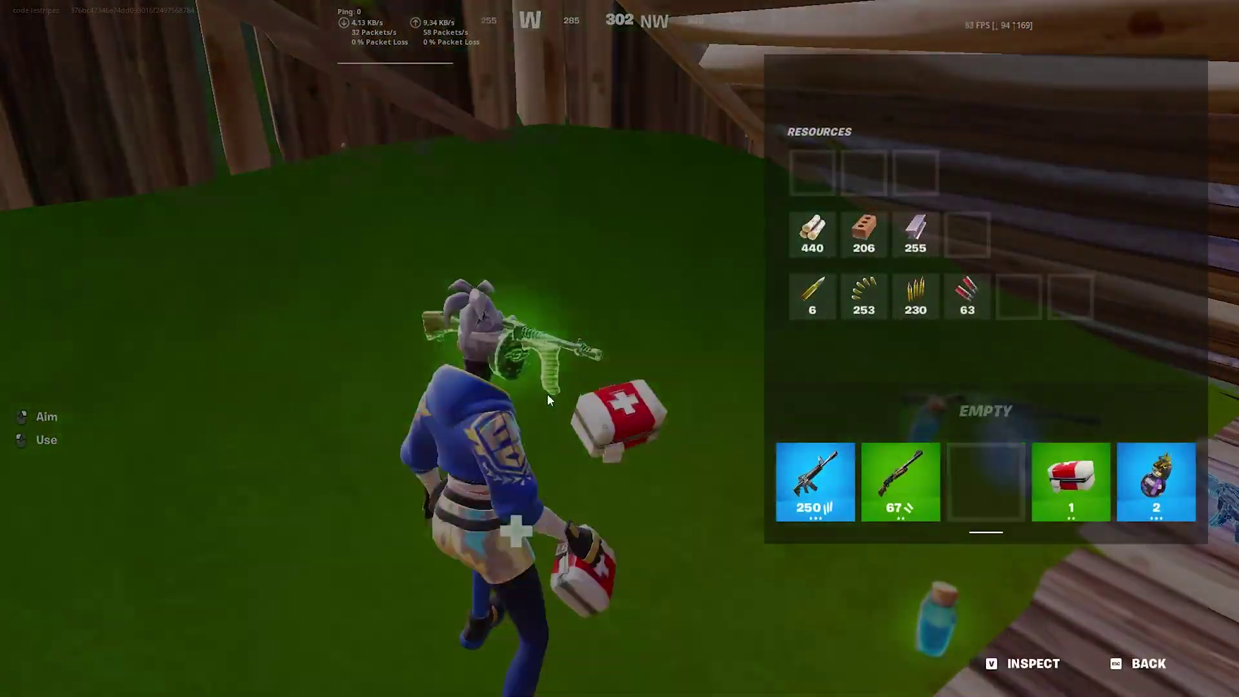
pyautogui.press('Tab')
pyautogui.press('e')
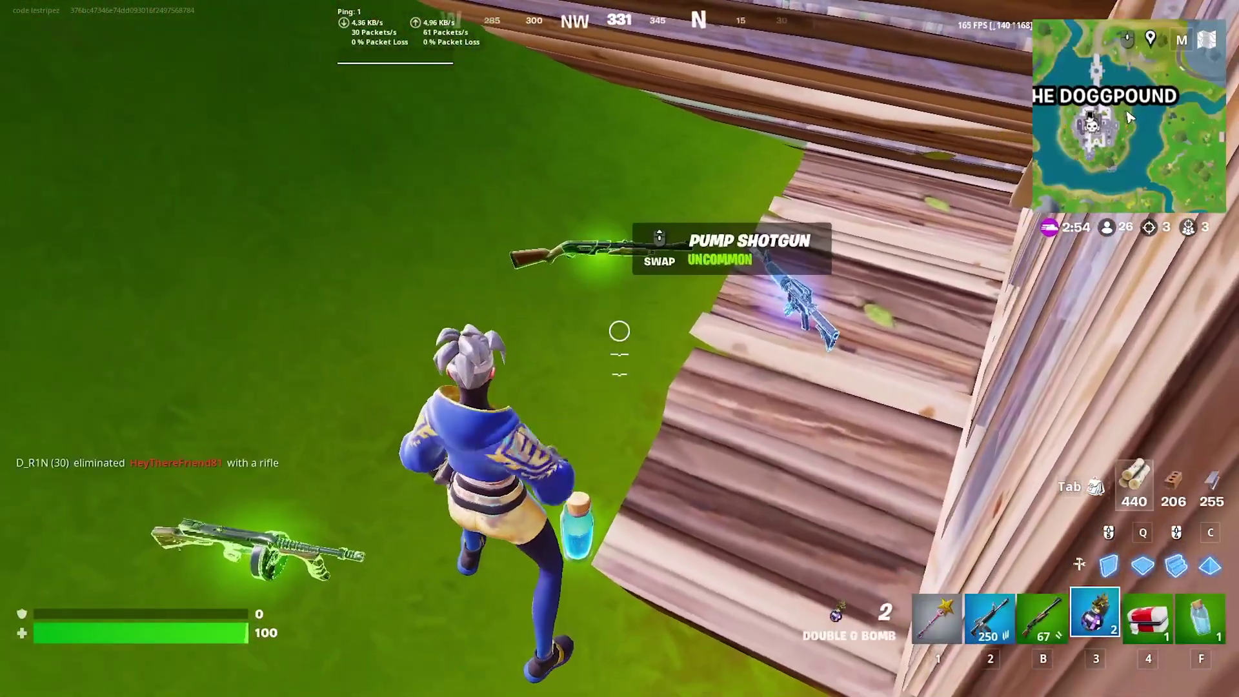
pyautogui.press('e')
pyautogui.press('f')
pyautogui.click(620, 331)
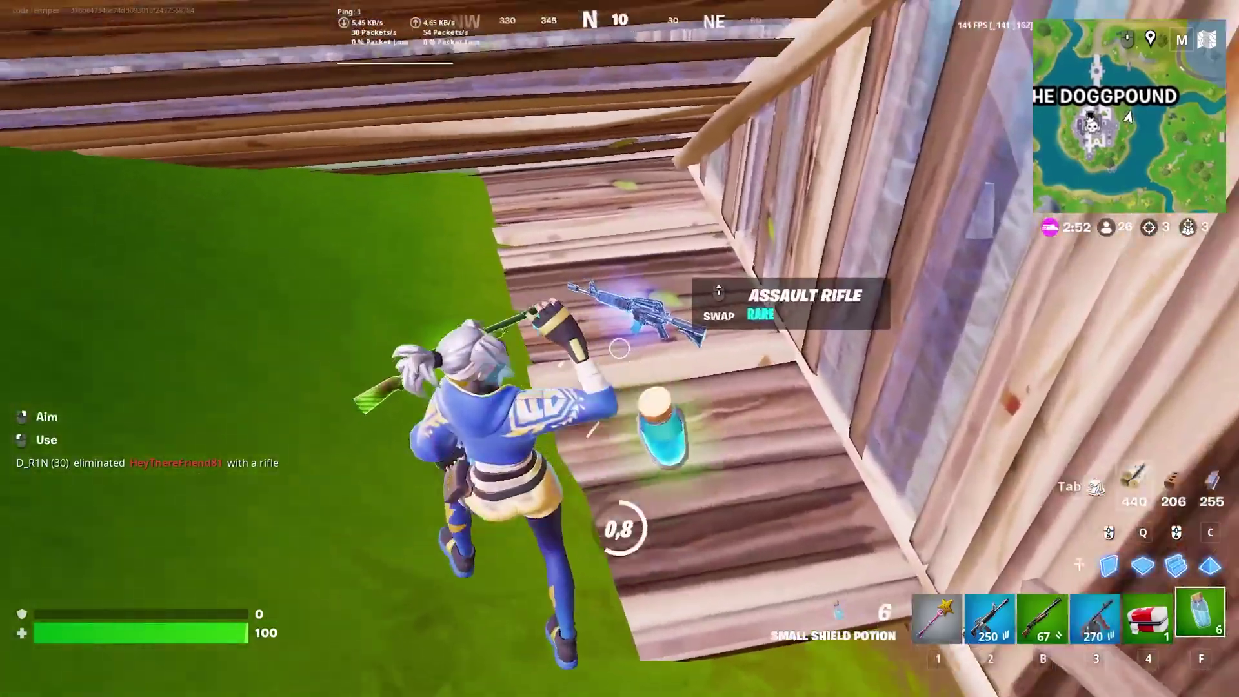
# Step: Drink another shield potion to reach 50 shield, swap the Med Kit for a Double G Bomb, and equip the pickaxe
pyautogui.press('e')
pyautogui.click(620, 349)
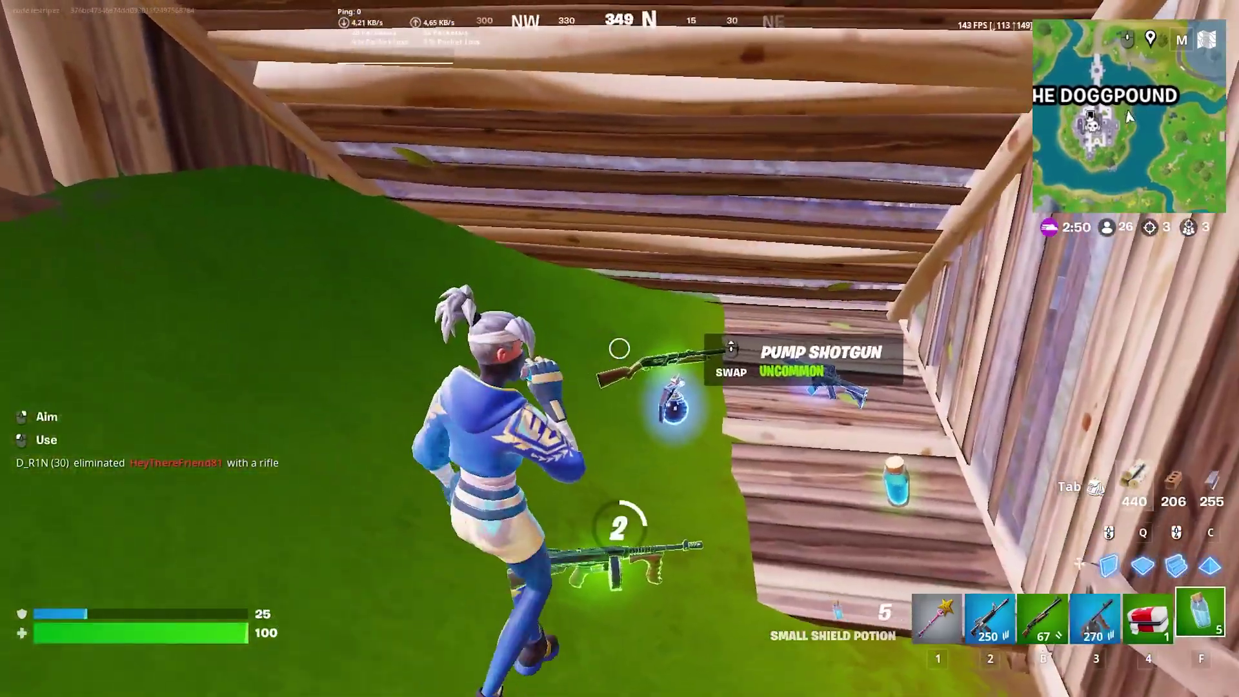
pyautogui.press('4')
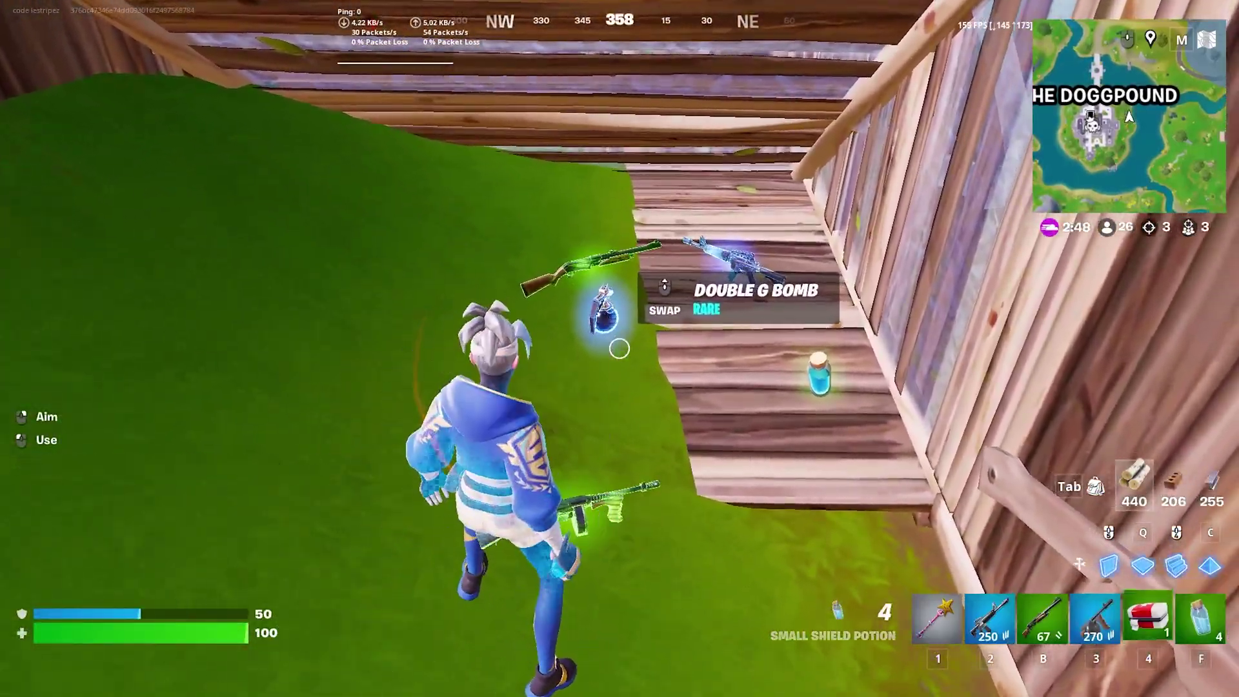
pyautogui.press('e')
pyautogui.press('1')
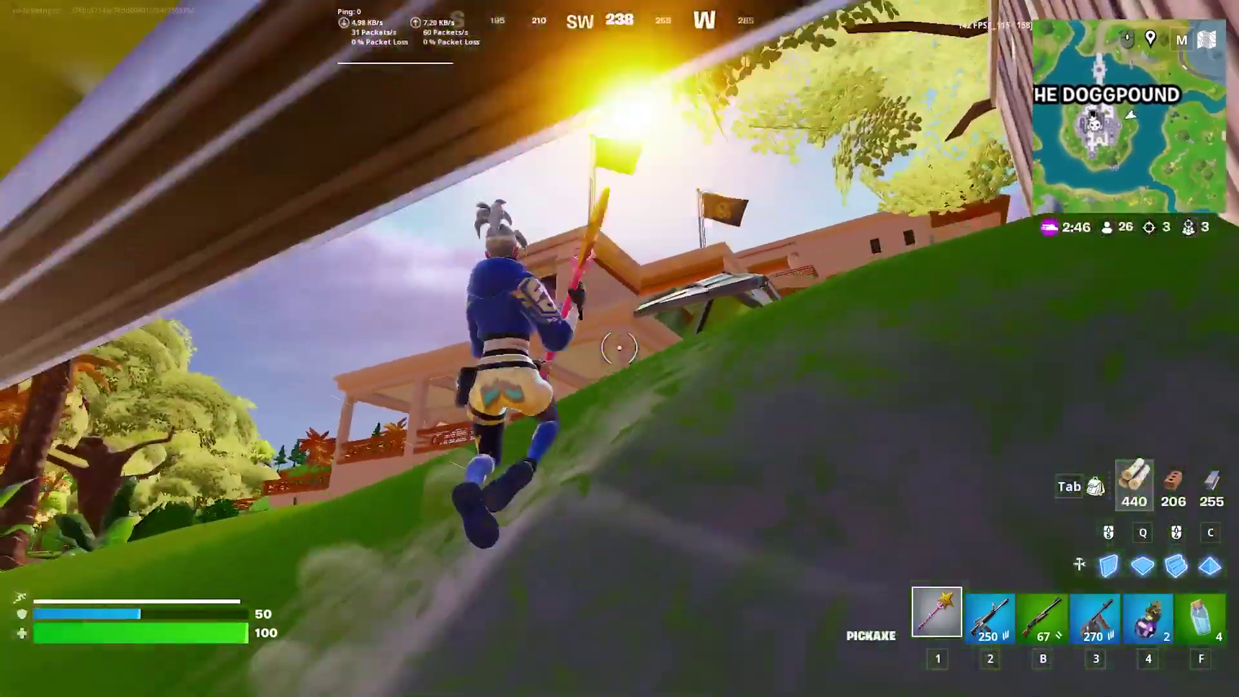